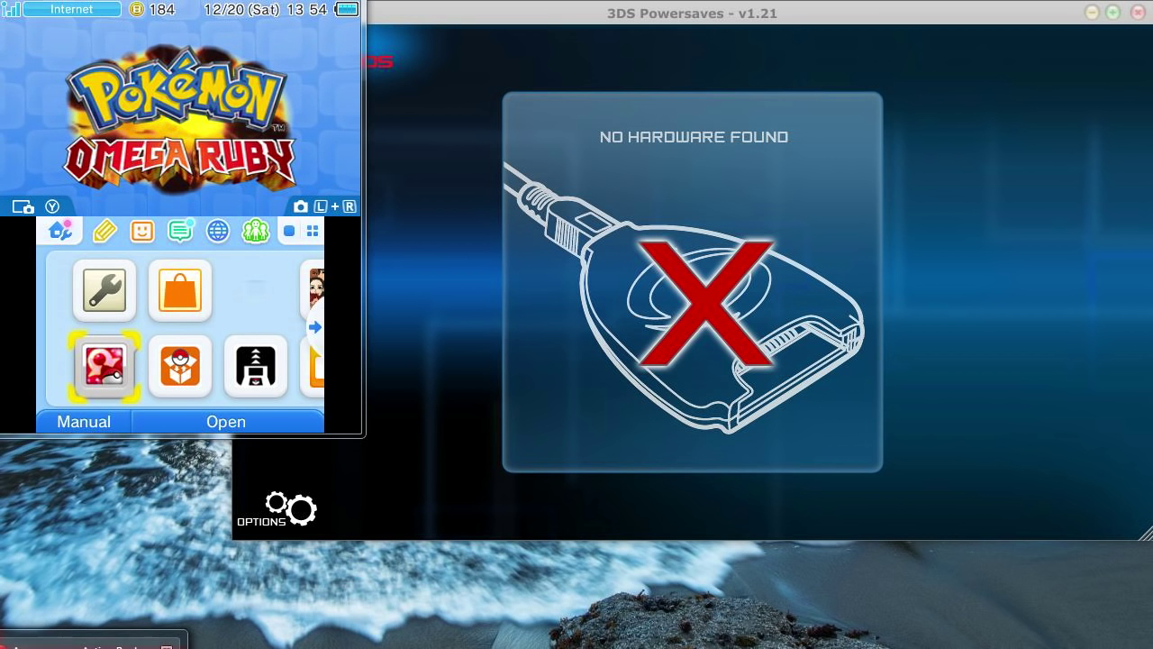
View the Amazon product page for the Action Replay Powersaves Cheat Device, then return to 3DS Powersaves.
{"action": "key", "text": "alt+Tab"}
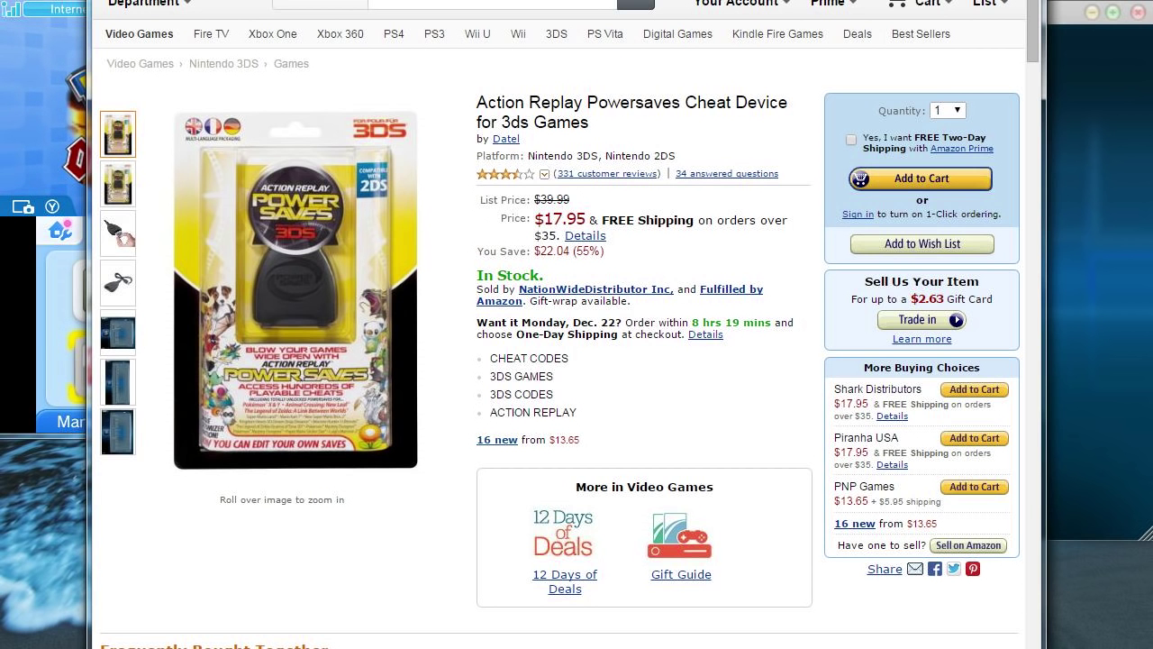
{"action": "key", "text": "super+Down"}
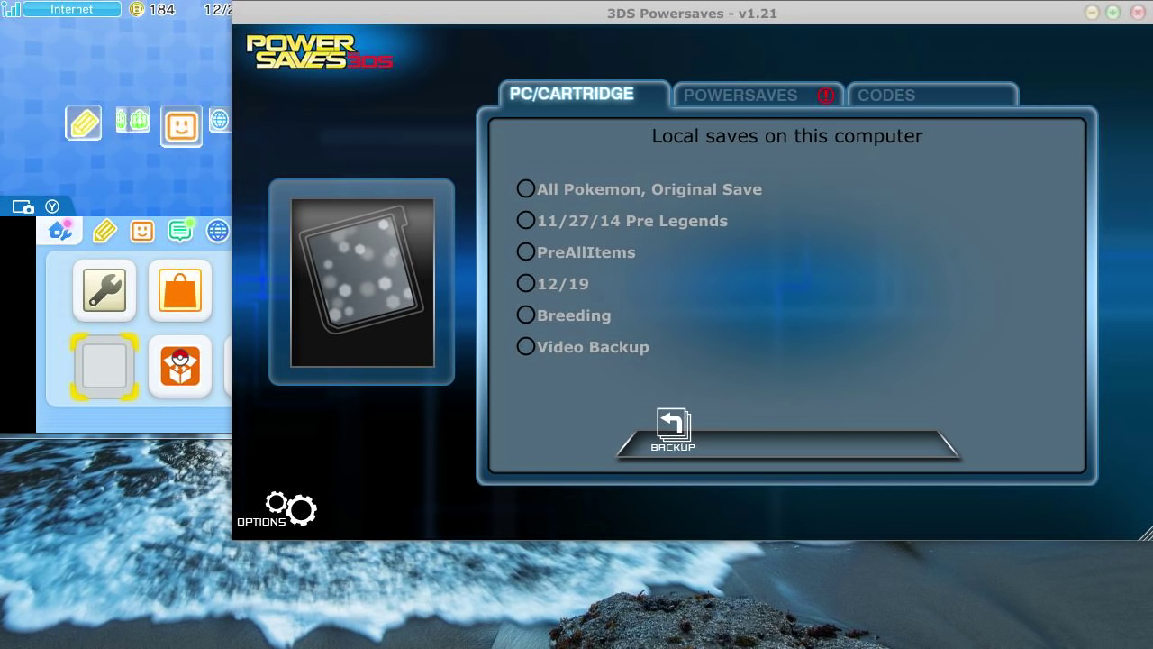
Back up the cartridge's save to the computer with the description "Video Backup2".
{"action": "left_click", "coordinate": [526, 189]}
{"action": "left_click", "coordinate": [525, 251]}
{"action": "left_click", "coordinate": [525, 314]}
{"action": "left_click", "coordinate": [525, 346]}
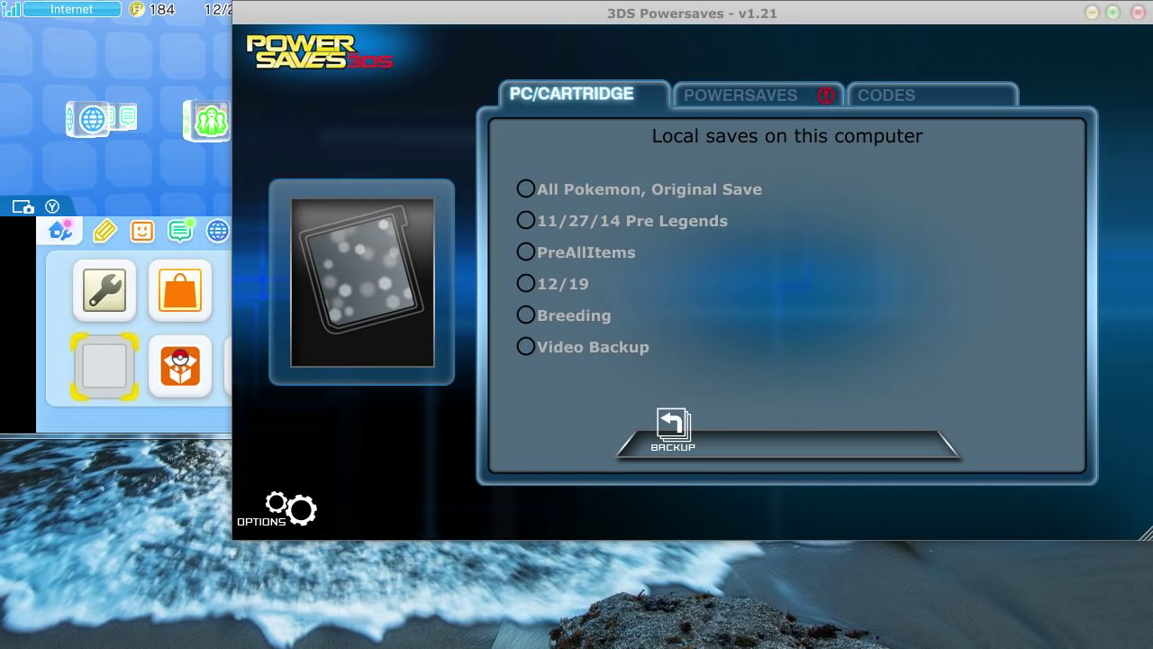
{"action": "left_click", "coordinate": [673, 428]}
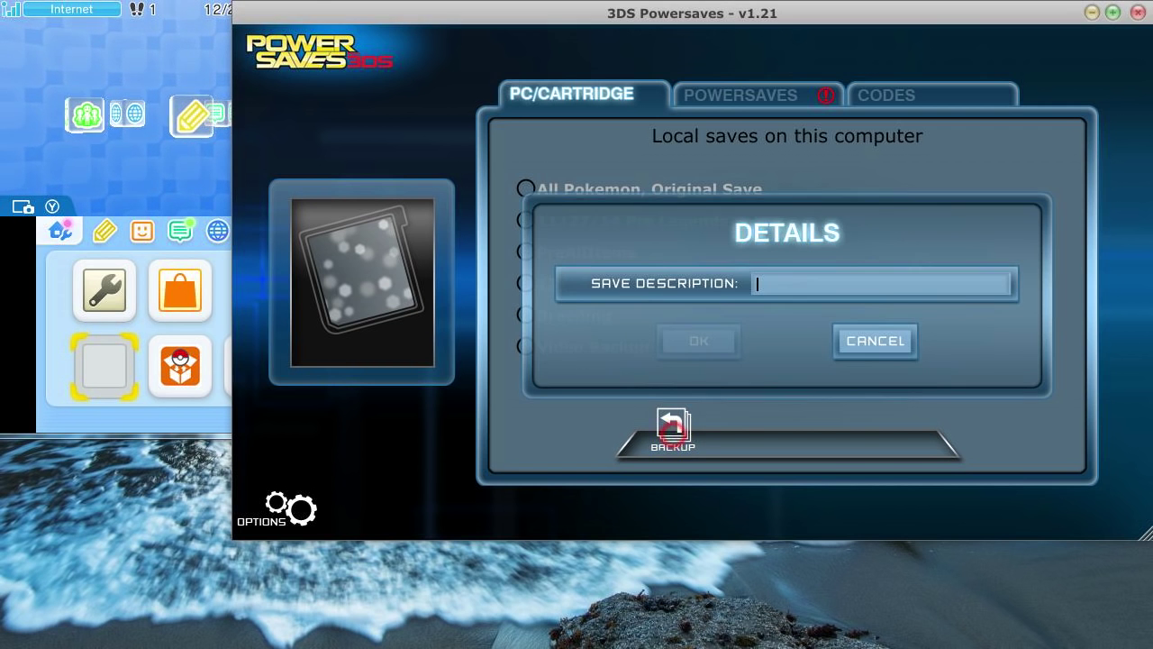
{"action": "left_click", "coordinate": [775, 289]}
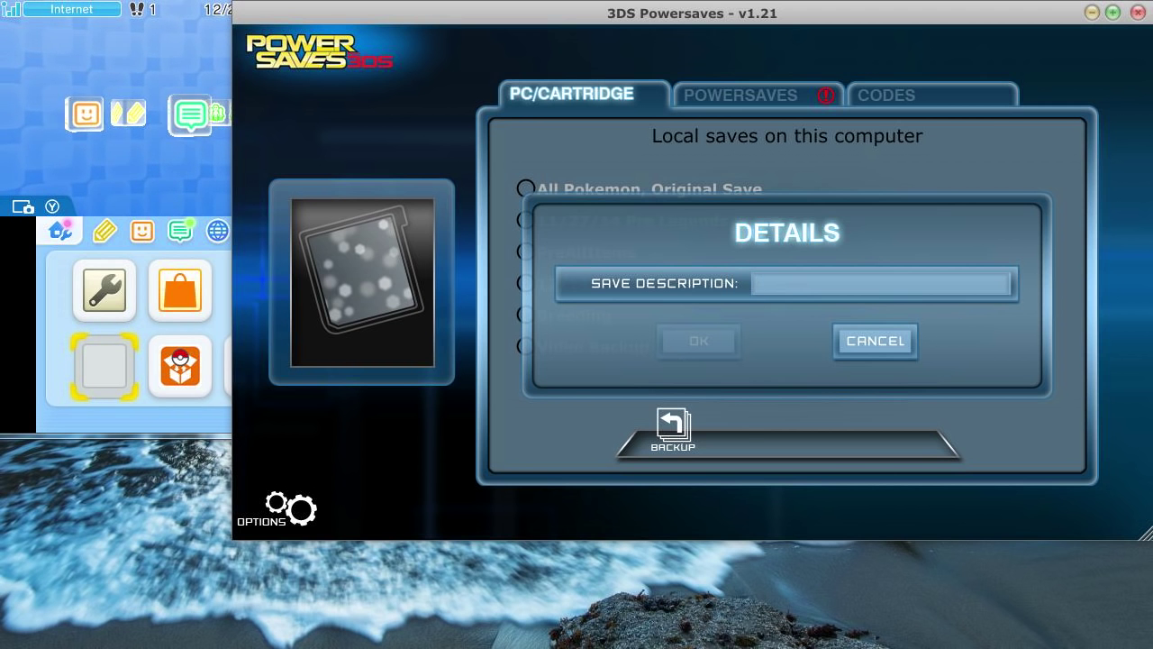
{"action": "type", "text": "Vi"}
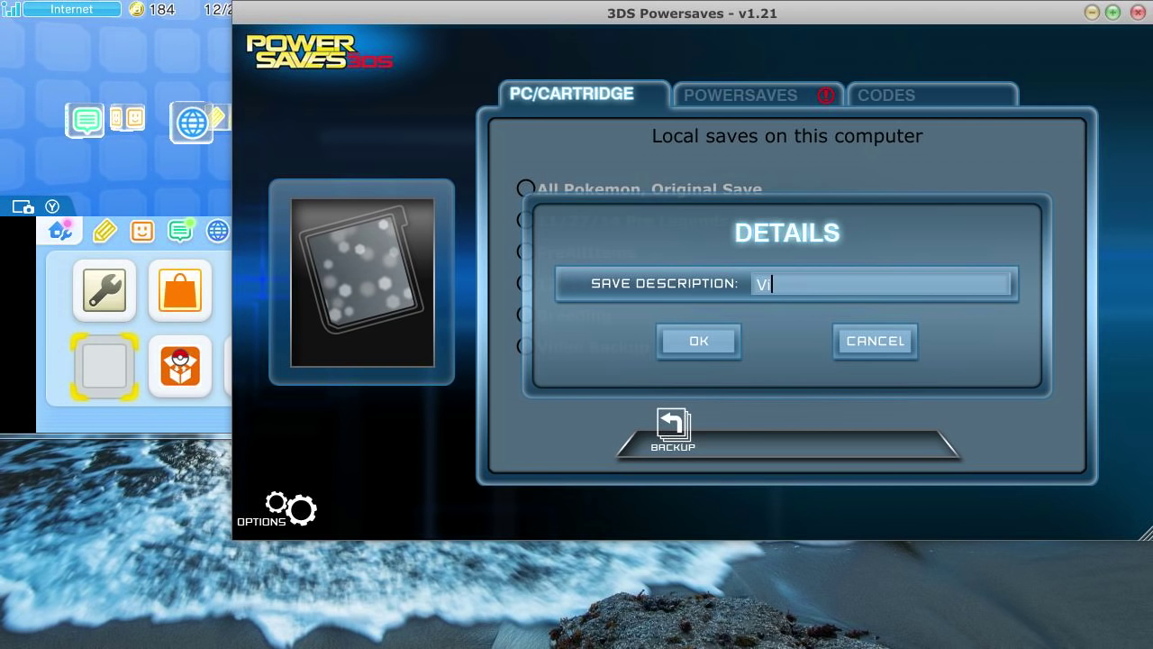
{"action": "type", "text": "deo Backup2"}
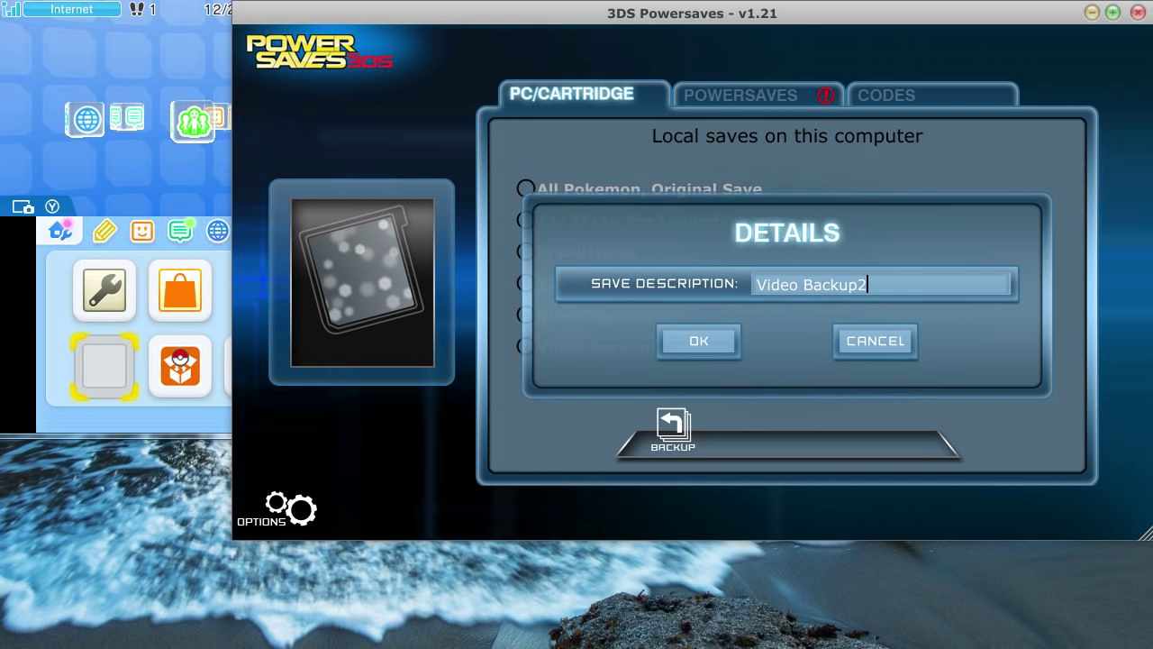
{"action": "key", "text": "Return"}
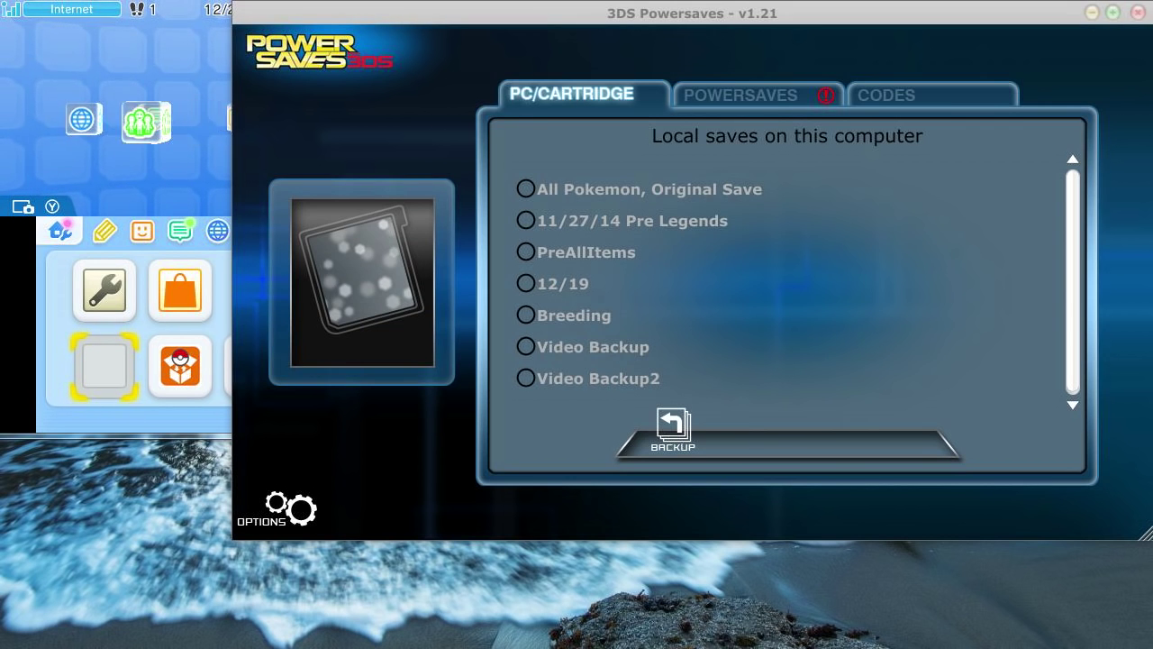
Apply the Master Ball code from the Slot 1 Item Modifier (x999) tool item codes to the Pokémon Omega Ruby cartridge.
{"action": "left_click", "coordinate": [885, 95]}
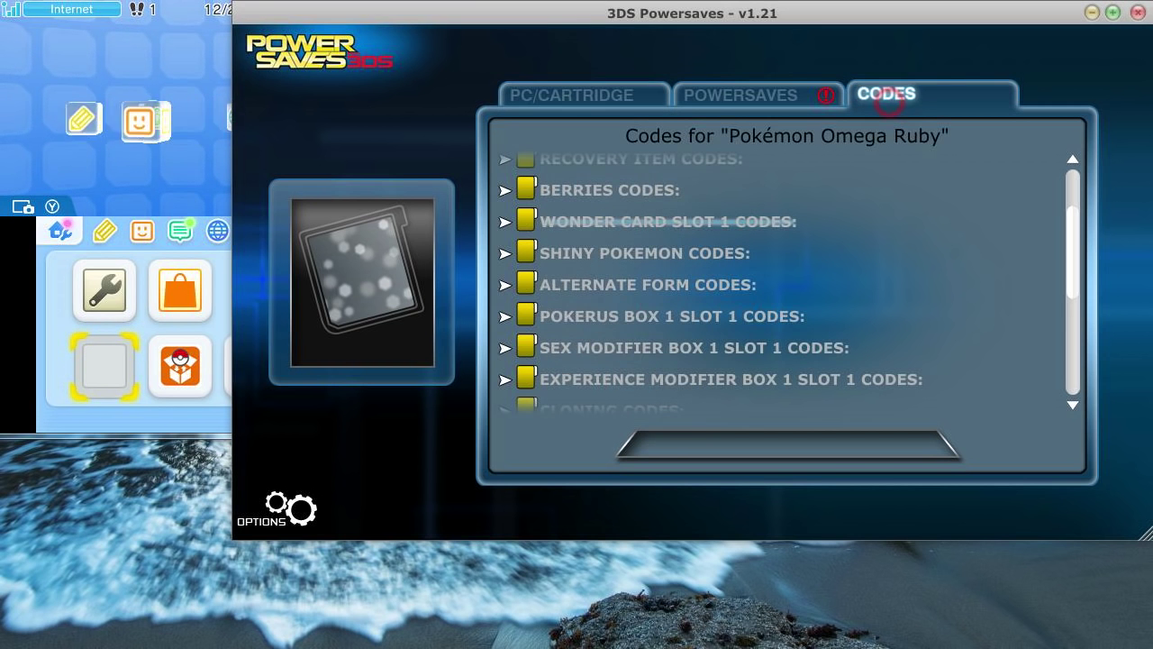
{"action": "scroll", "coordinate": [787, 284], "scroll_direction": "up", "scroll_amount": 3}
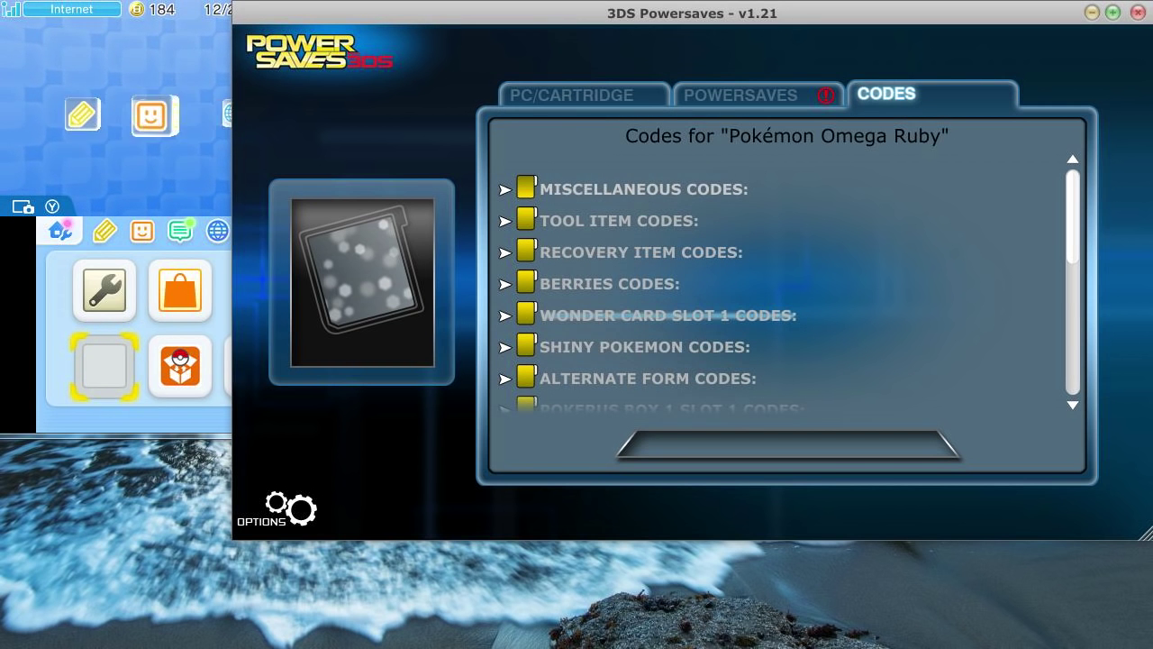
{"action": "left_click", "coordinate": [504, 220]}
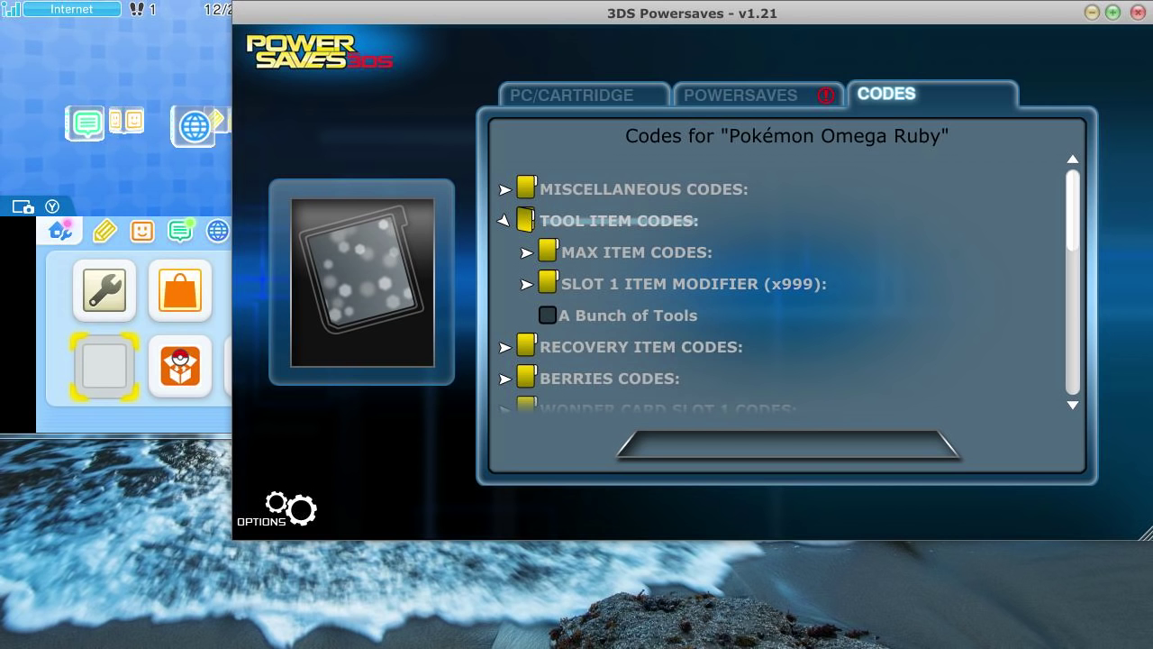
{"action": "left_click", "coordinate": [548, 283]}
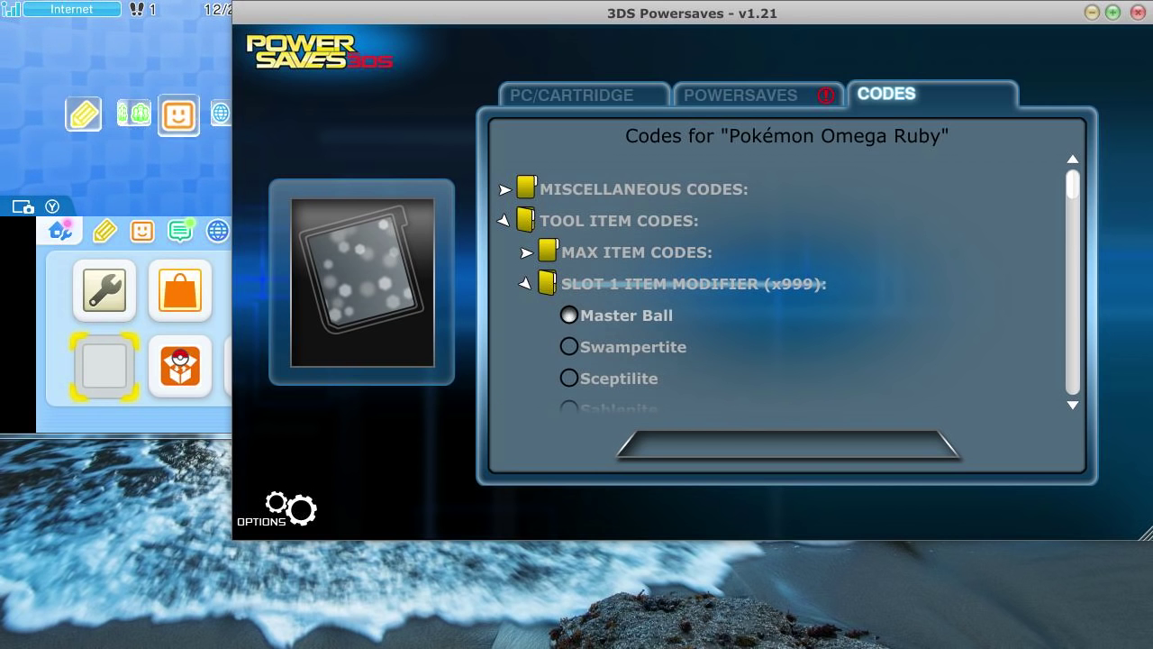
{"action": "left_click", "coordinate": [569, 315]}
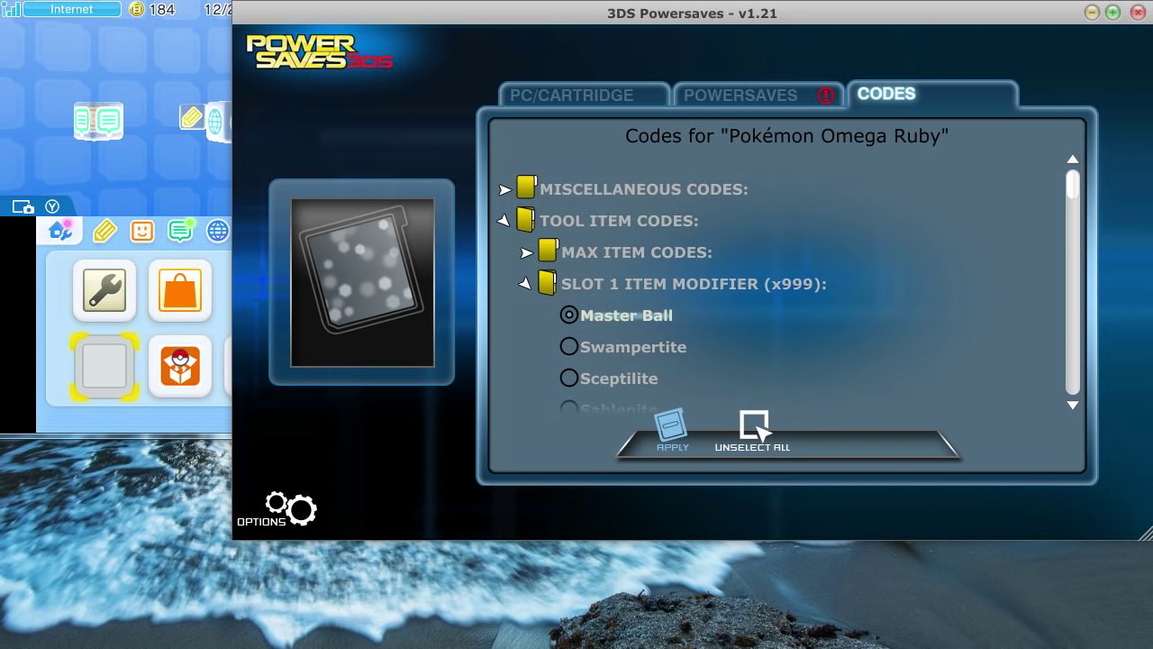
{"action": "left_click", "coordinate": [672, 428]}
{"action": "left_click", "coordinate": [669, 405]}
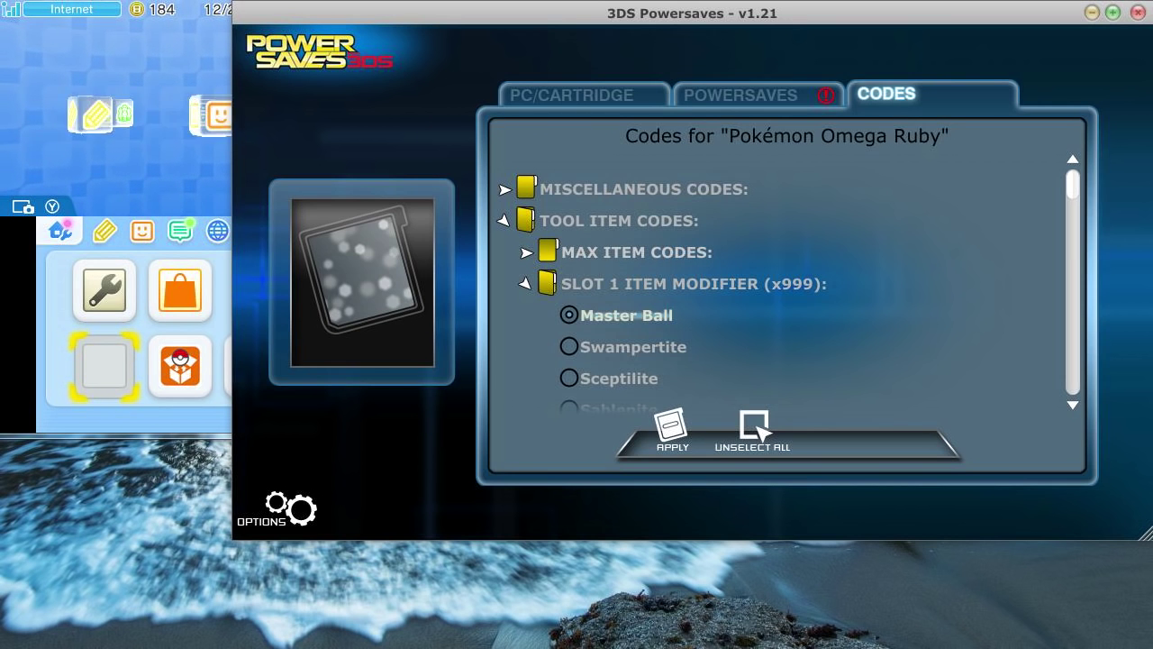
Examine the Fake Wonder Cards under the Wonder Card Slot 1 codes, including the Wondercard Pokemon Modifier for spawning any Pokémon.
{"action": "left_click", "coordinate": [527, 284]}
{"action": "left_click", "coordinate": [503, 221]}
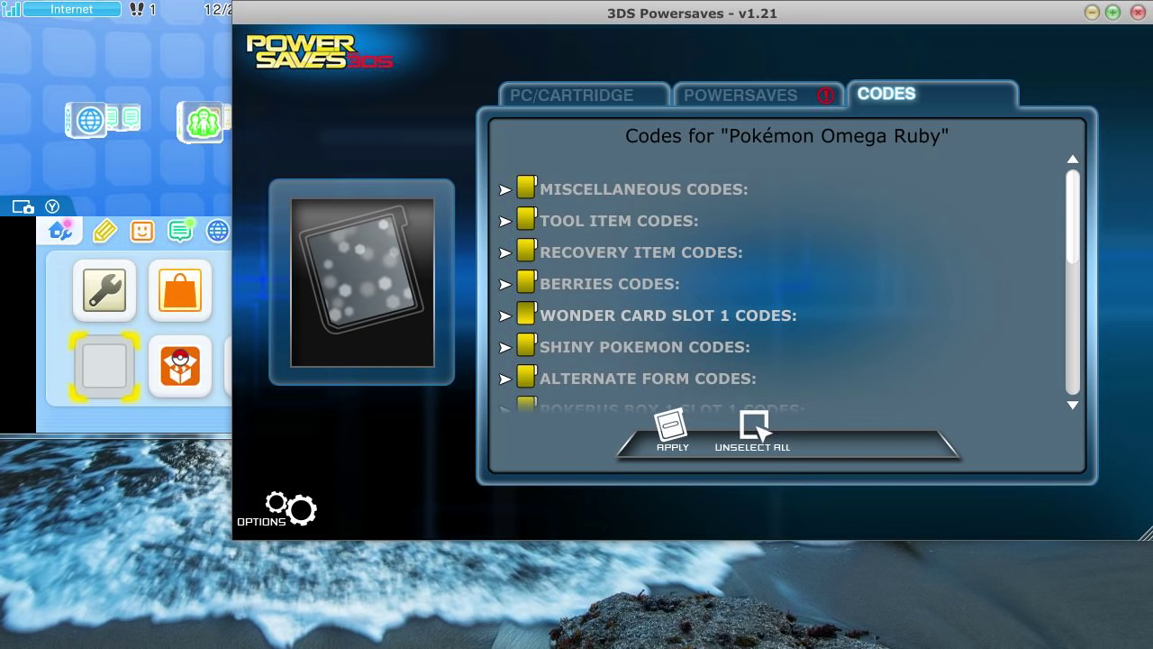
{"action": "left_click", "coordinate": [527, 315]}
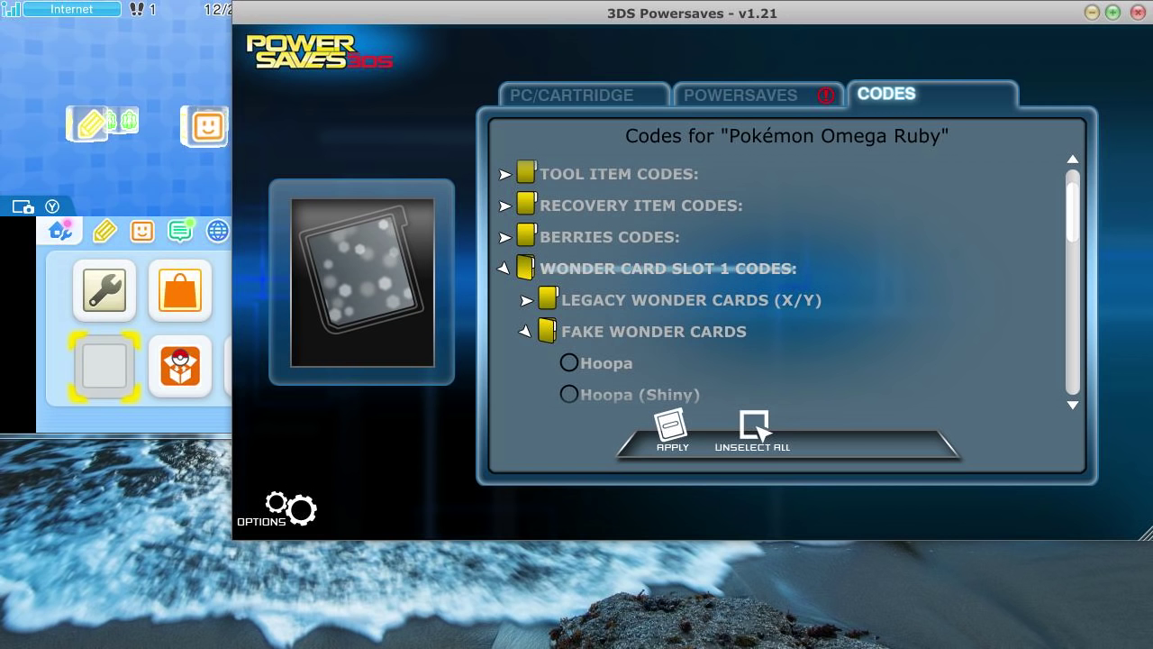
{"action": "scroll", "coordinate": [787, 283], "scroll_direction": "down", "scroll_amount": 1}
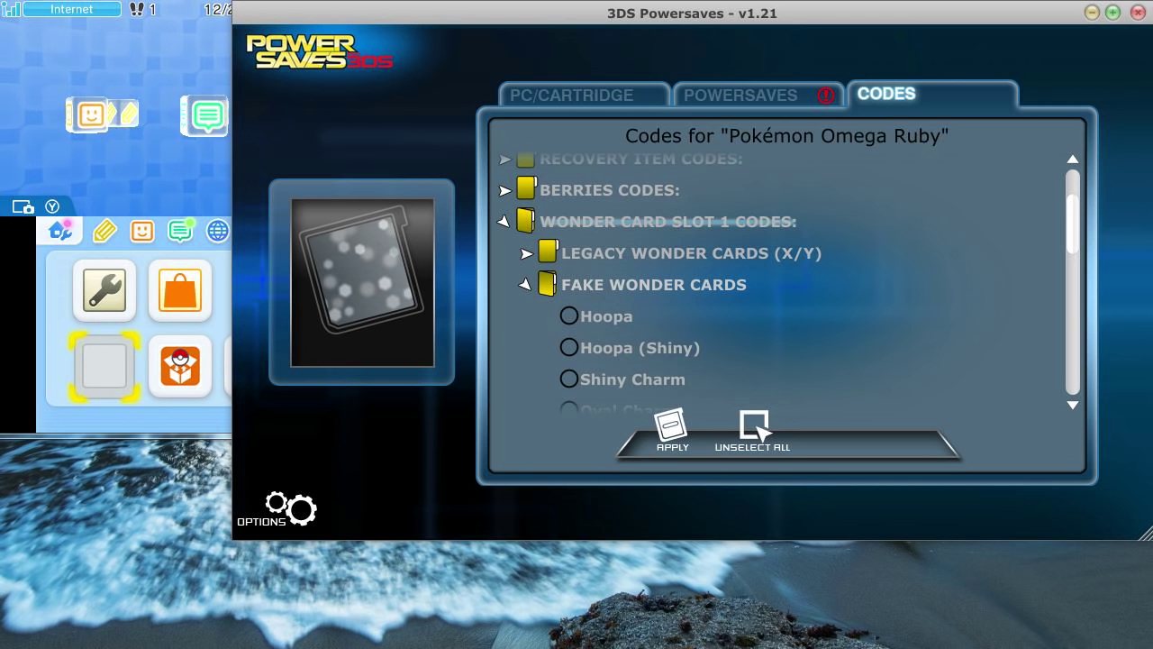
{"action": "scroll", "coordinate": [784, 284], "scroll_direction": "down", "scroll_amount": 2}
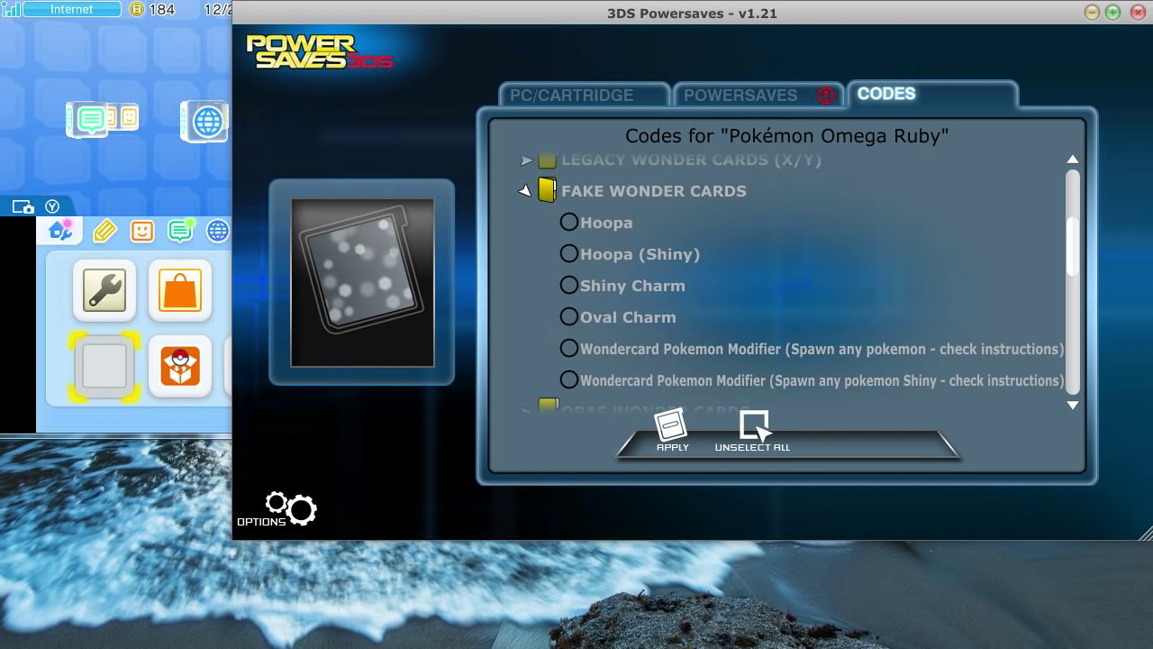
{"action": "left_click", "coordinate": [569, 348]}
{"action": "mouse_move", "coordinate": [568, 348]}
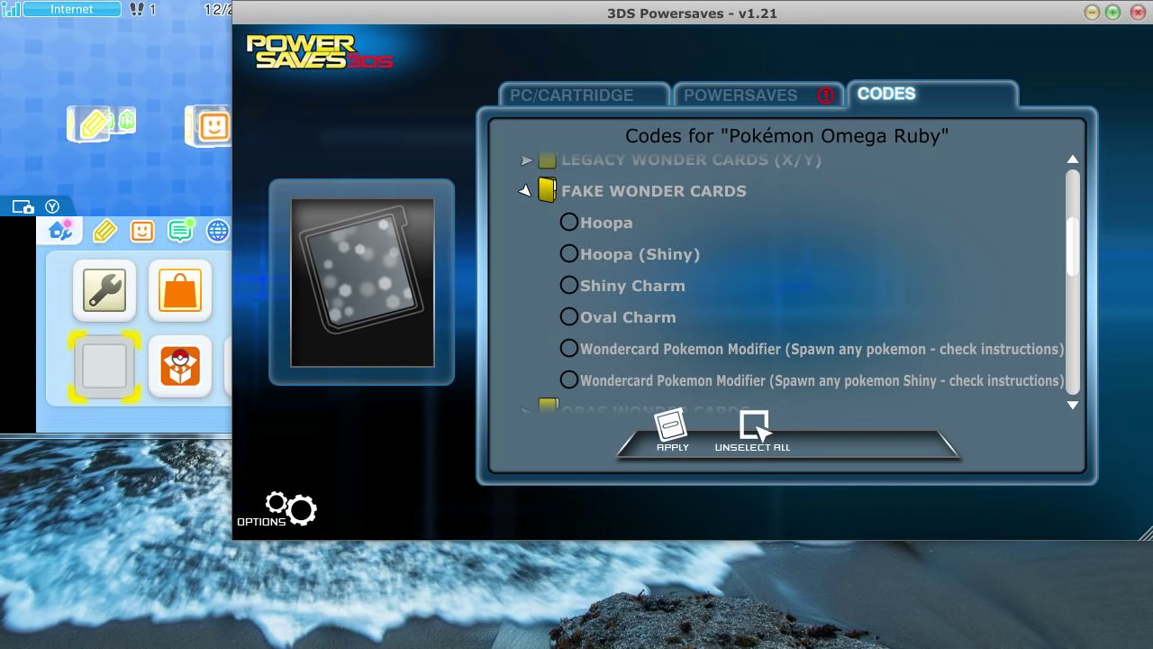
Open Calculator and subtract 721 from 999 to work out how many Master Balls to discard.
{"action": "left_click", "coordinate": [165, 140]}
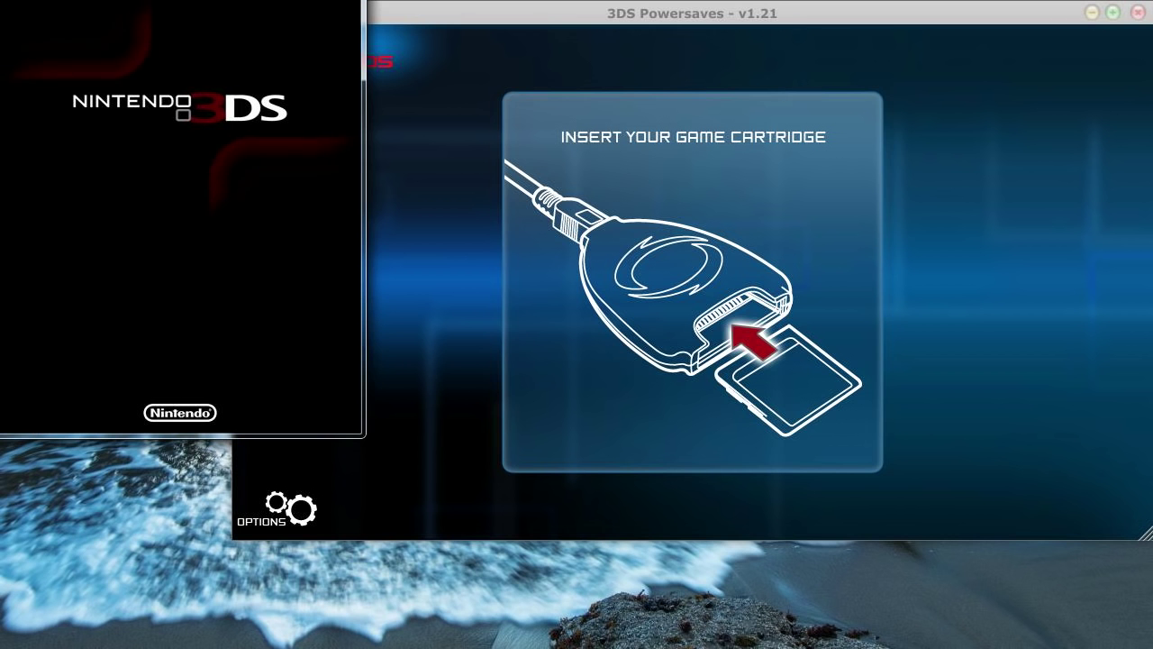
{"action": "key", "text": "super"}
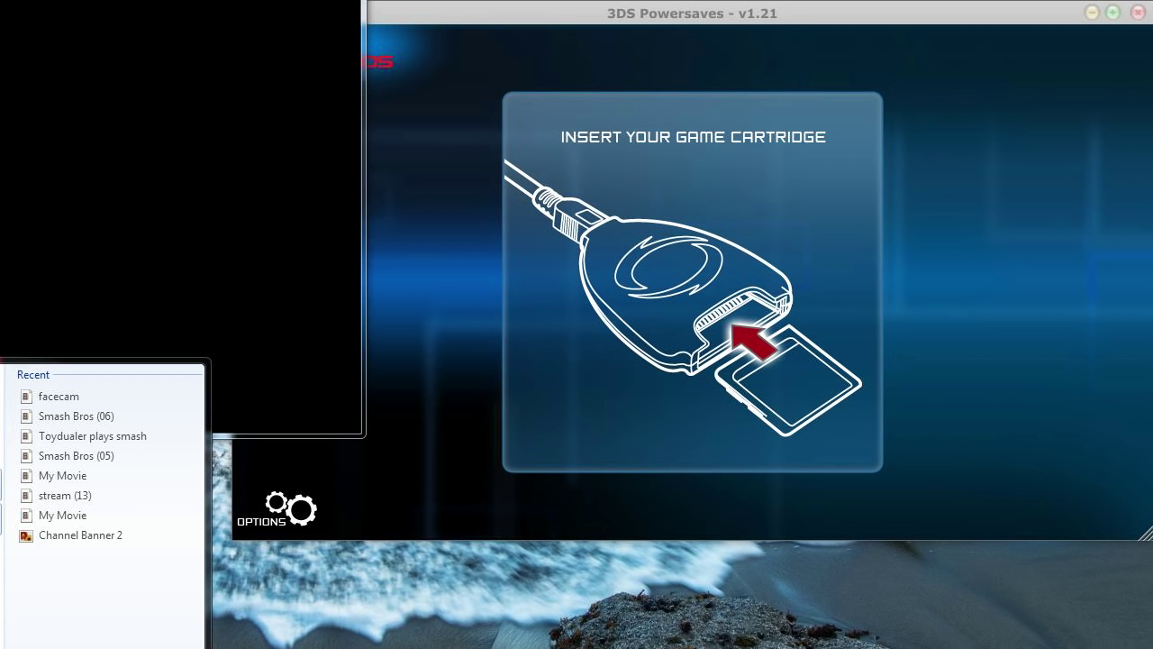
{"action": "key", "text": "Return"}
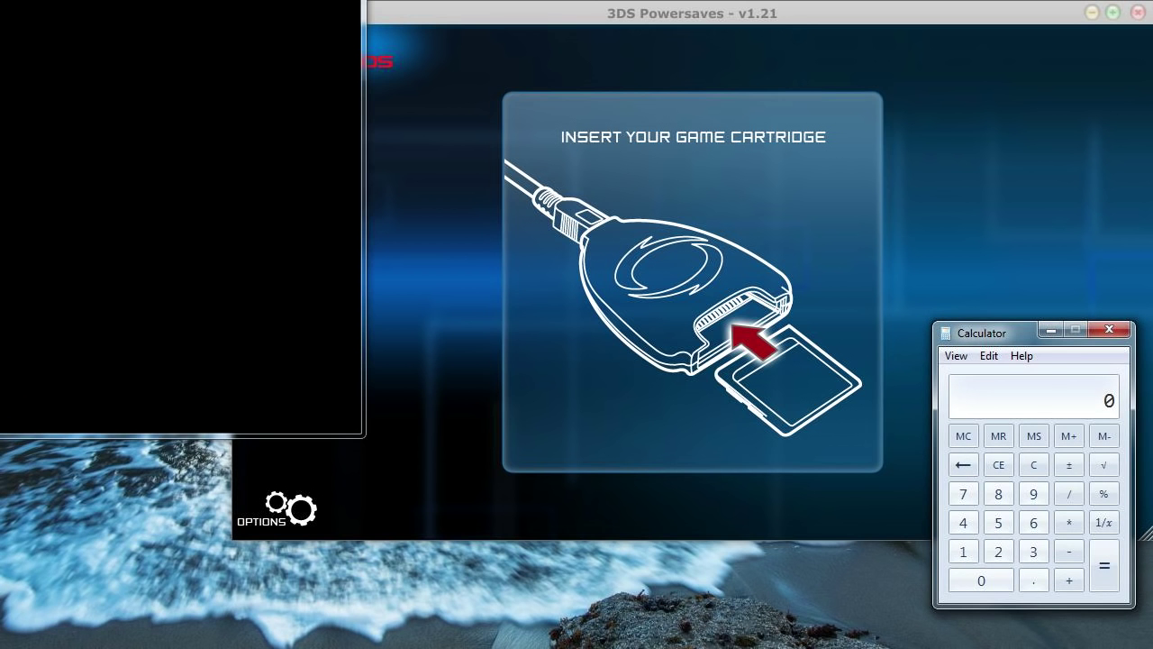
{"action": "left_click", "coordinate": [1034, 494]}
{"action": "left_click", "coordinate": [1033, 494]}
{"action": "left_click", "coordinate": [1034, 494]}
{"action": "left_click", "coordinate": [1069, 551]}
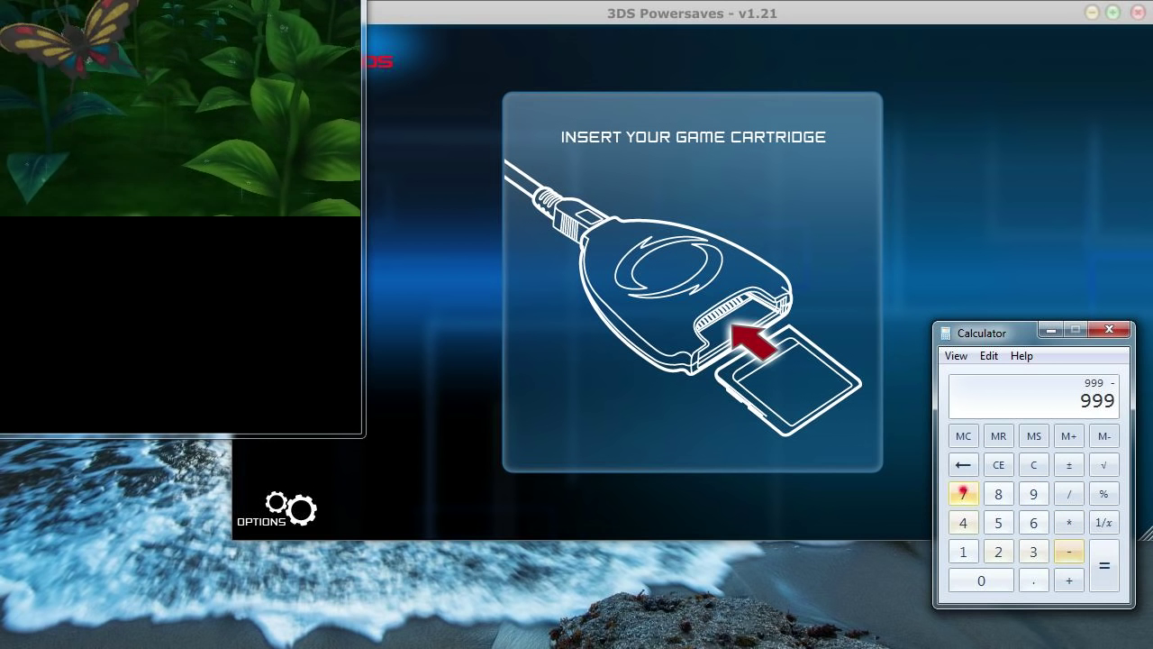
{"action": "left_click", "coordinate": [963, 493]}
{"action": "left_click", "coordinate": [998, 551]}
{"action": "left_click", "coordinate": [964, 552]}
{"action": "left_click", "coordinate": [1104, 565]}
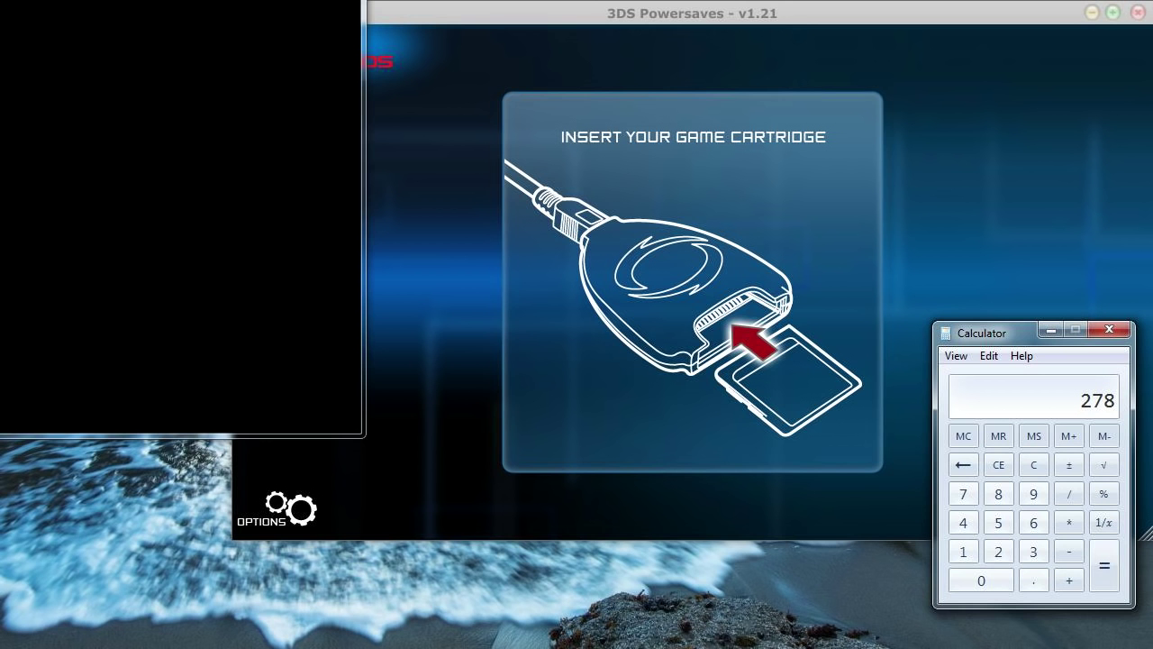
In Pokémon Omega Ruby, discard 278 Master Balls from the bag.
{"action": "key", "text": "a"}
{"action": "key", "text": "z"}
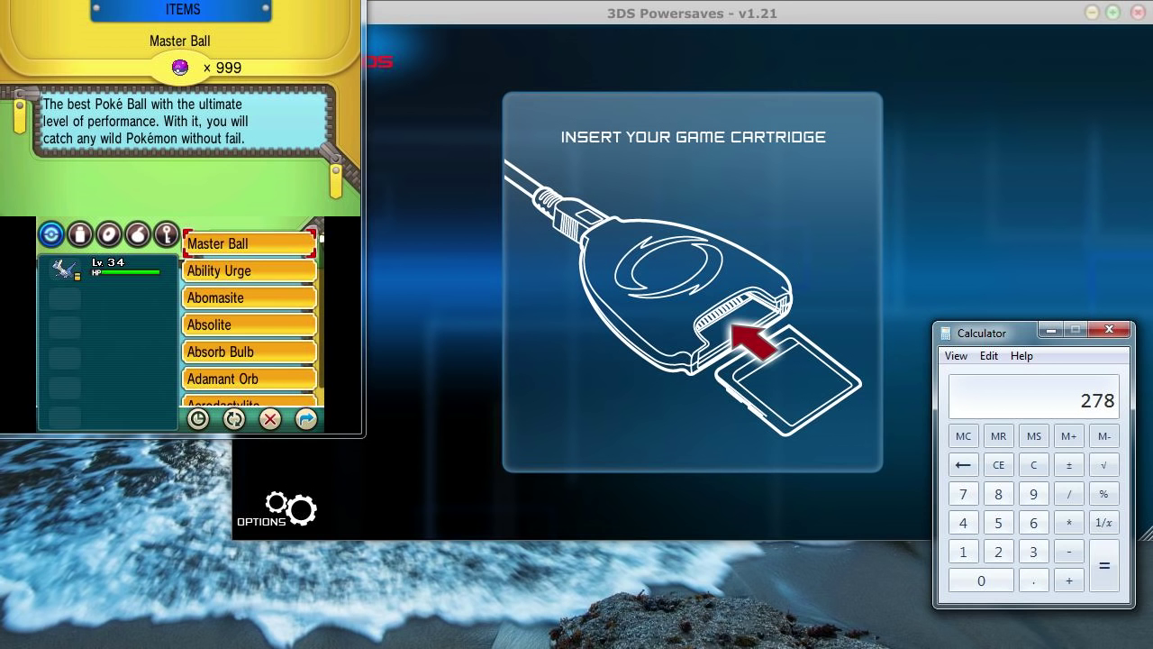
{"action": "key", "text": "a"}
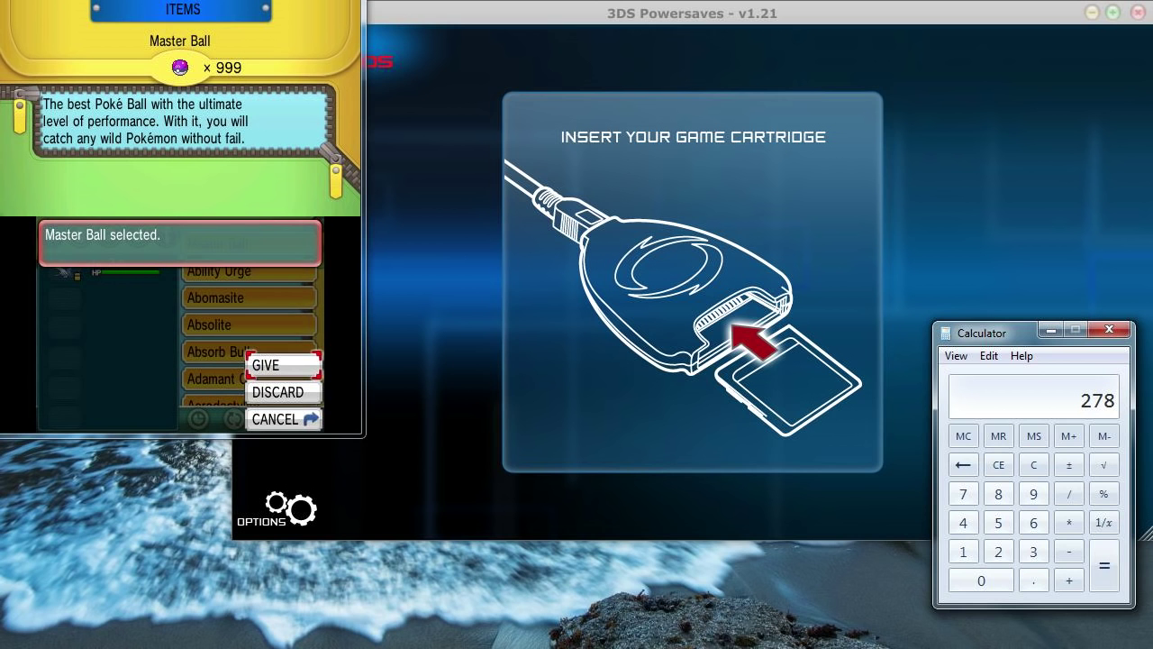
{"action": "key", "text": "Down"}
{"action": "key", "text": "a"}
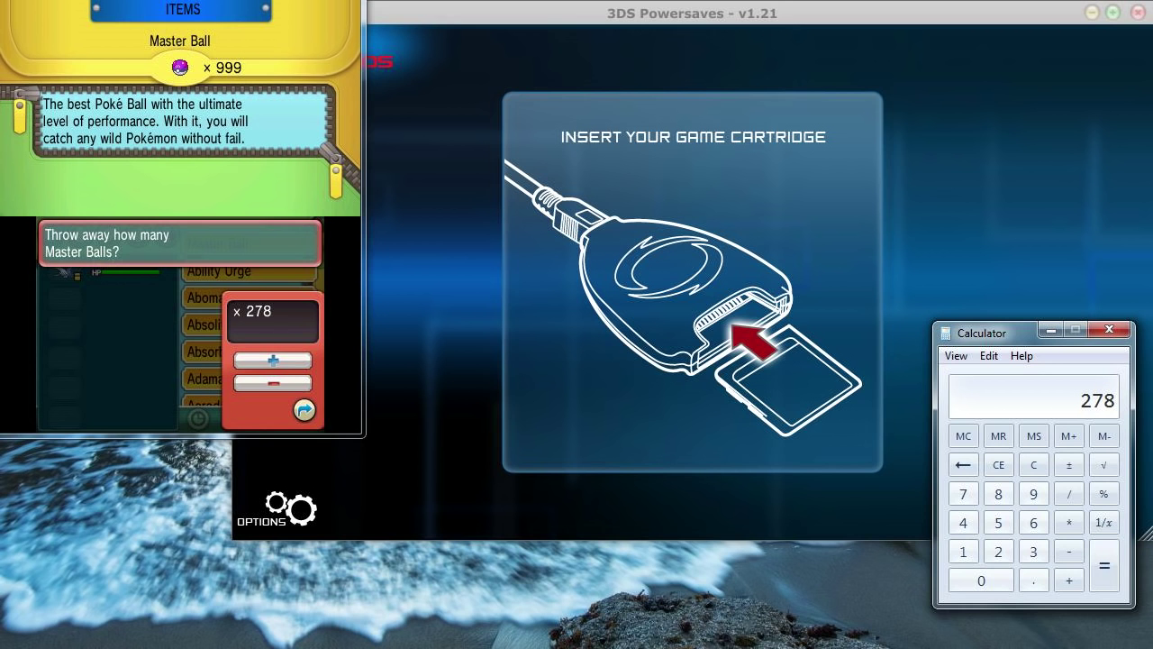
{"action": "key", "text": "a"}
{"action": "key", "text": "a"}
{"action": "key", "text": "a"}
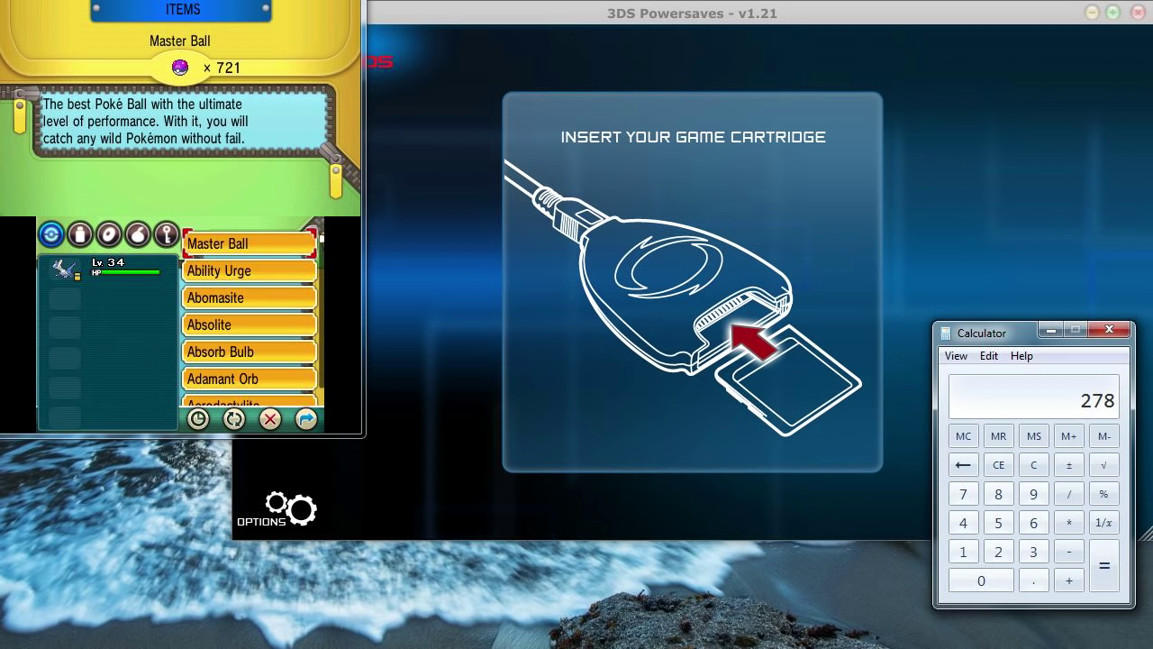
Close the bag and save the game in Mauville City.
{"action": "key", "text": "b"}
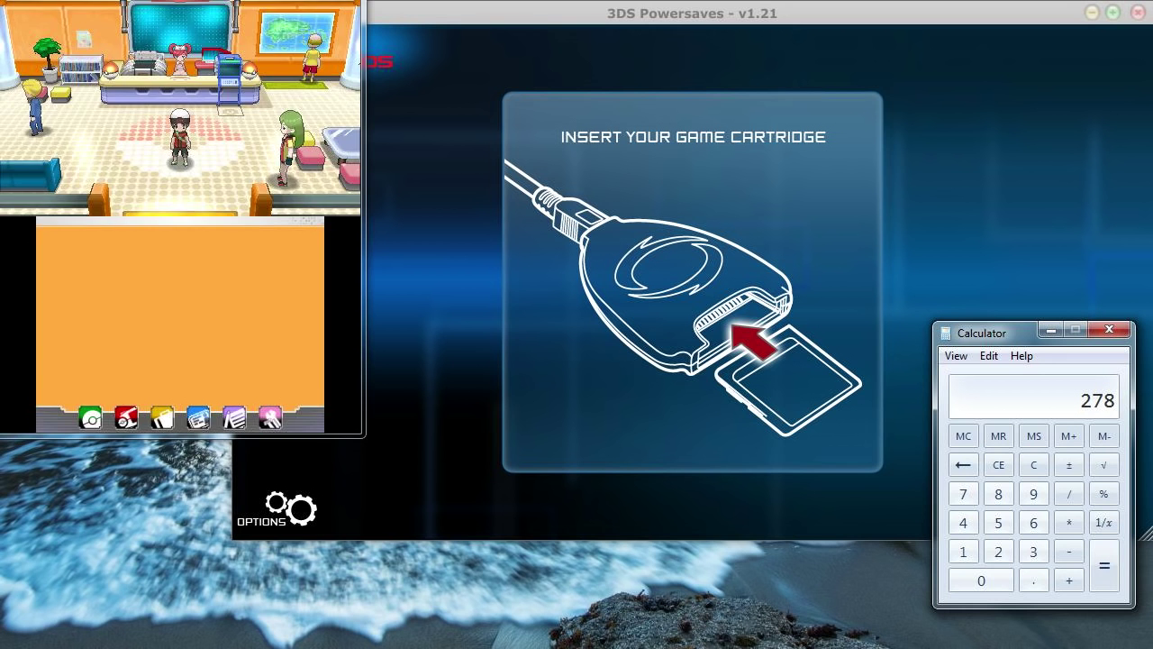
{"action": "key", "text": "Down"}
{"action": "key", "text": "a"}
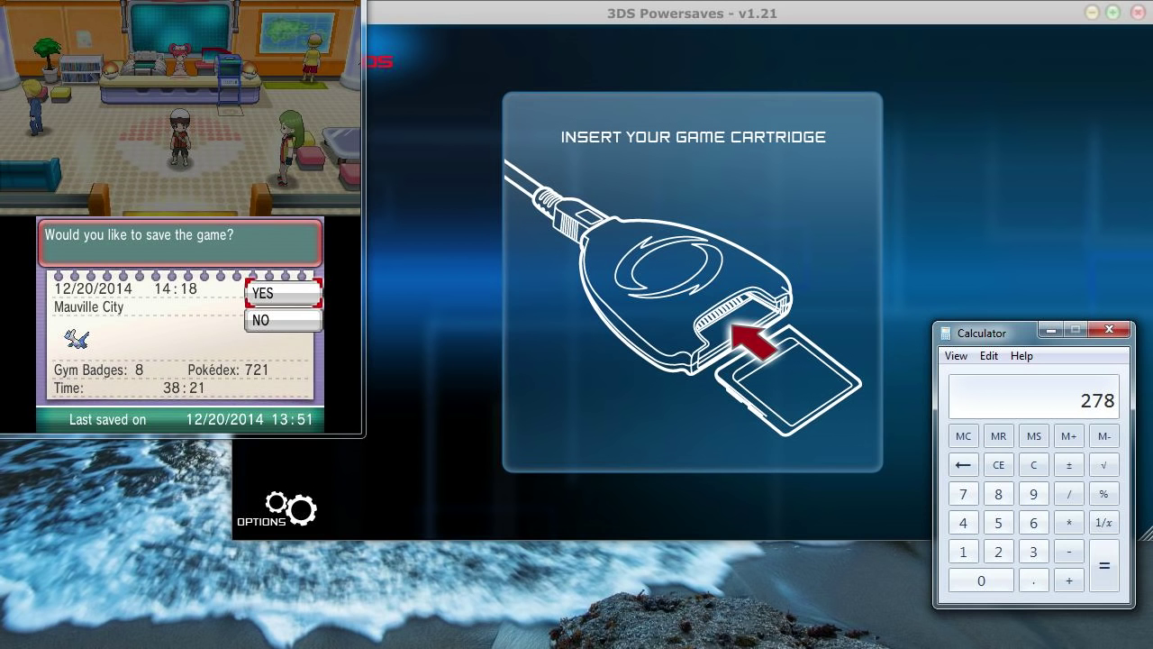
{"action": "key", "text": "a"}
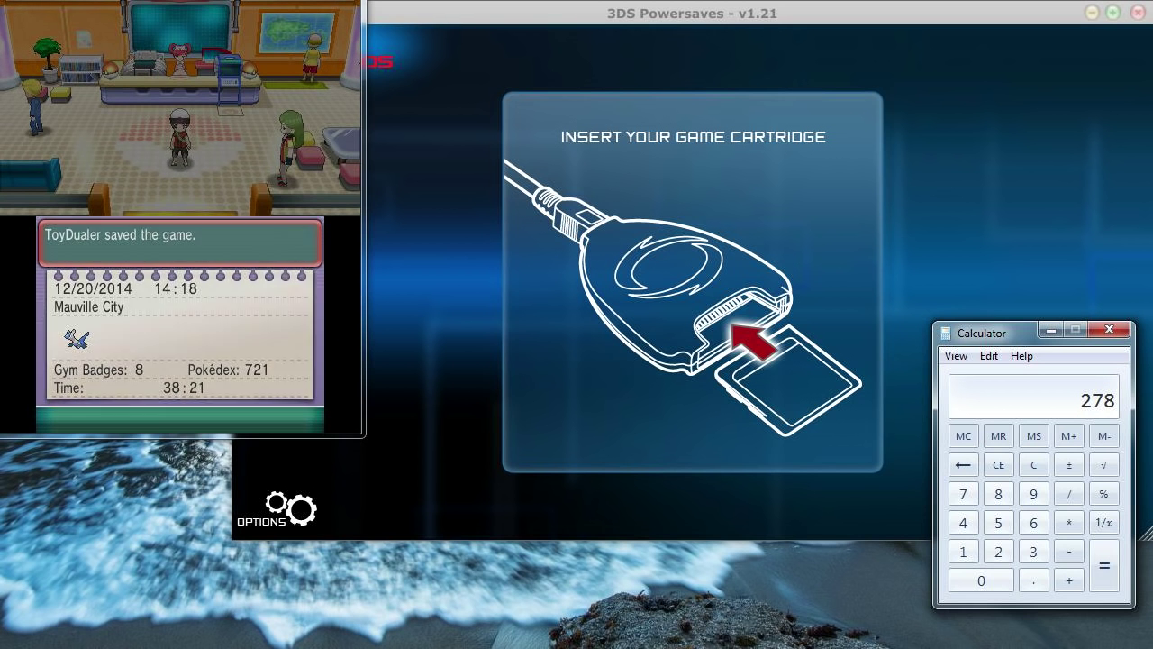
{"action": "key", "text": "a"}
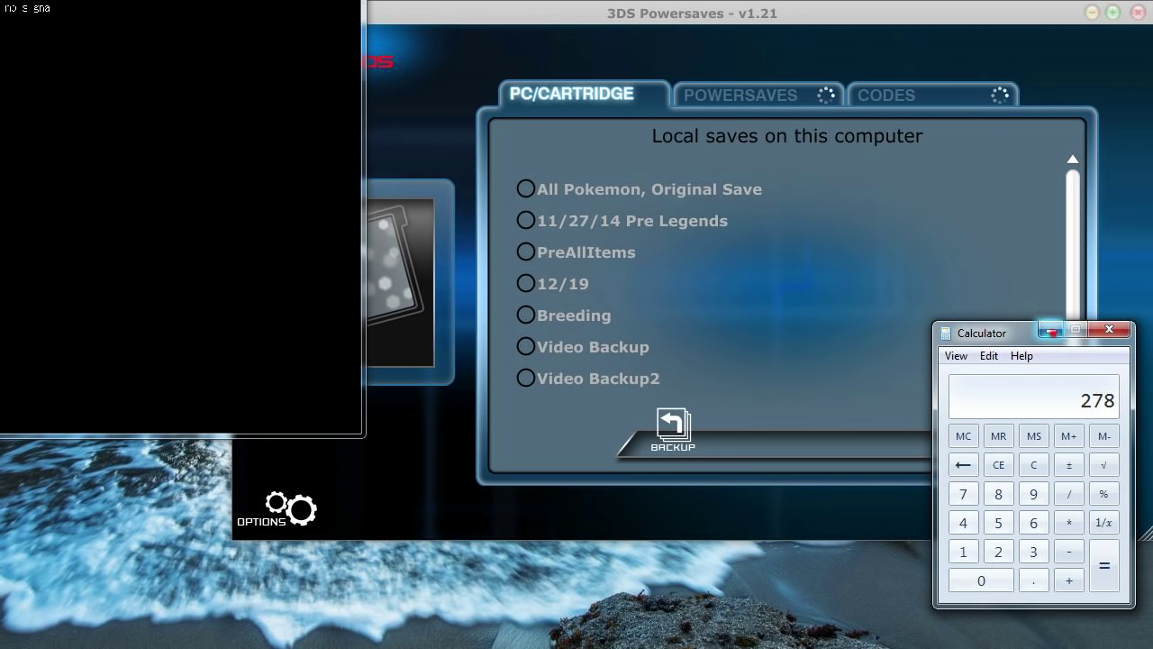
Minimize Calculator and, in the 3DS Powersaves codes, expand the Fake Wonder Cards group under Wonder Card Slot 1 Codes.
{"action": "left_click", "coordinate": [1051, 330]}
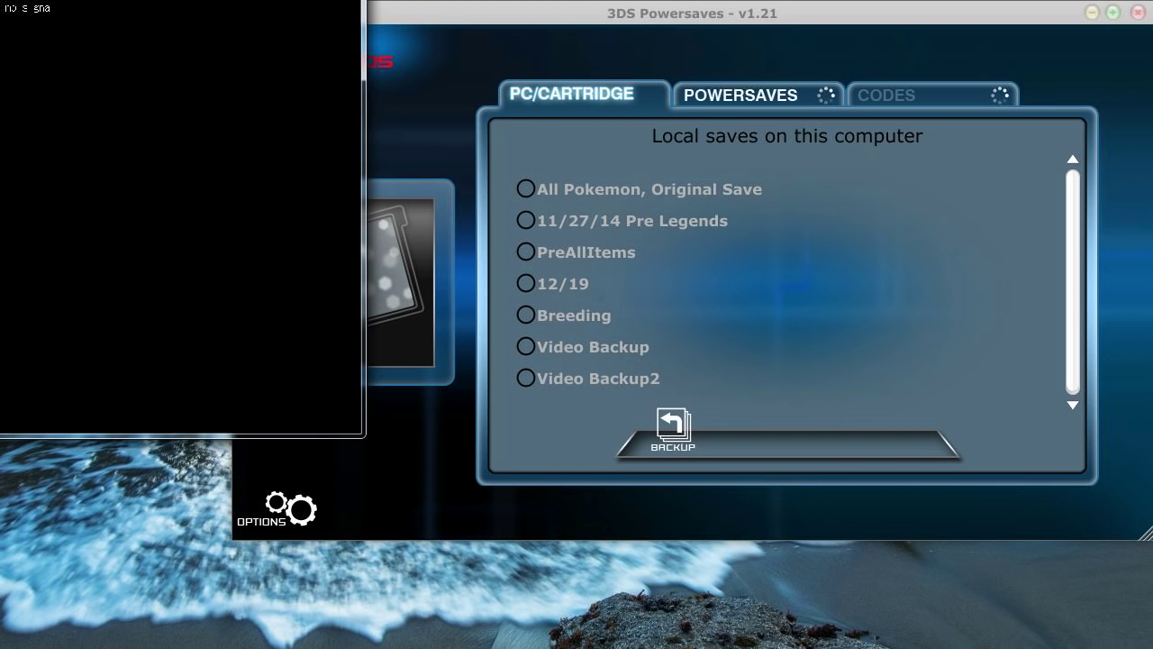
{"action": "left_click", "coordinate": [898, 94]}
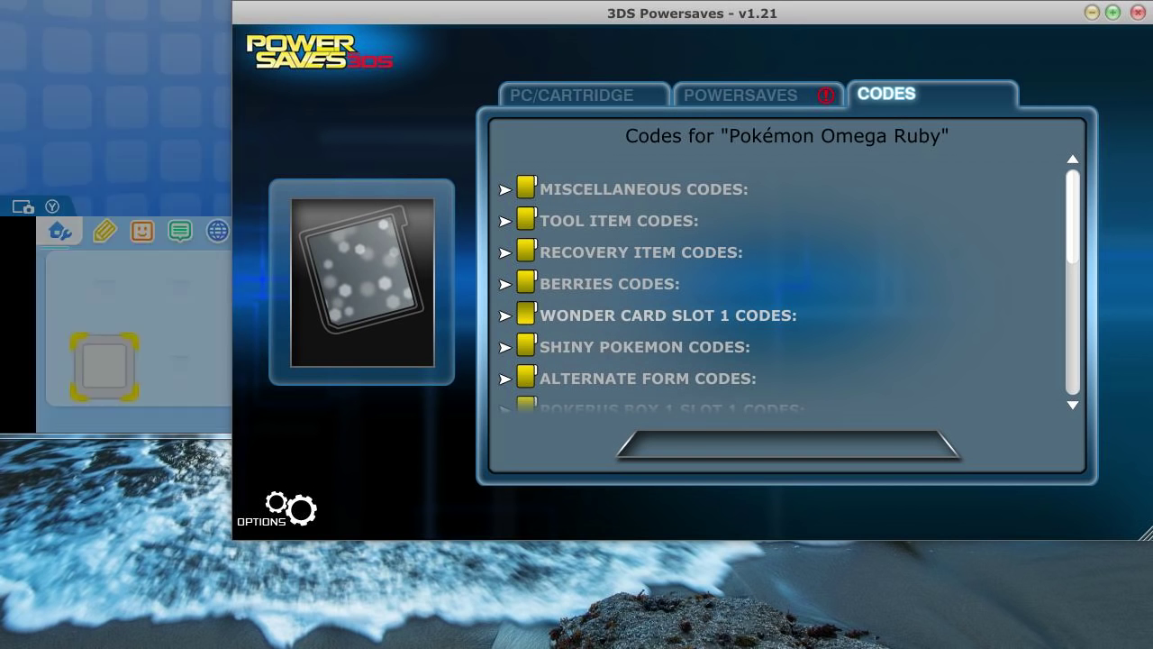
{"action": "left_click", "coordinate": [667, 316]}
{"action": "scroll", "coordinate": [668, 318], "scroll_direction": "down", "scroll_amount": 1}
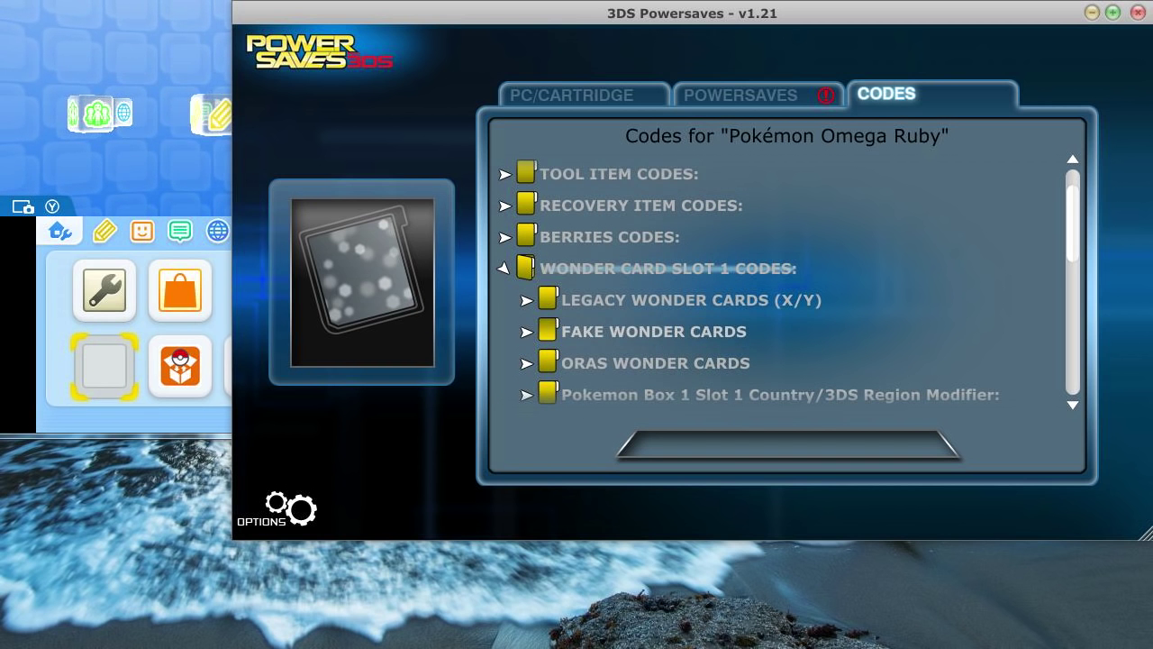
{"action": "left_click", "coordinate": [544, 331]}
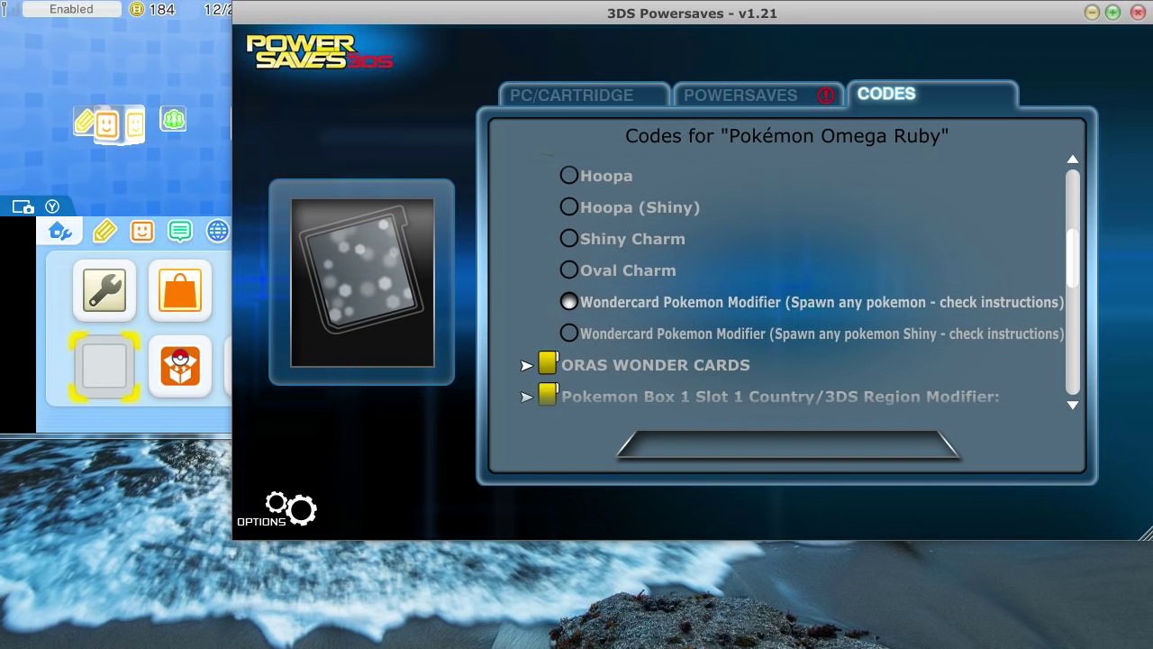
Apply the non-shiny "Wondercard Pokemon Modifier (Spawn any pokemon - check instructions)" code to the Pokémon Omega Ruby save.
{"action": "mouse_move", "coordinate": [569, 301]}
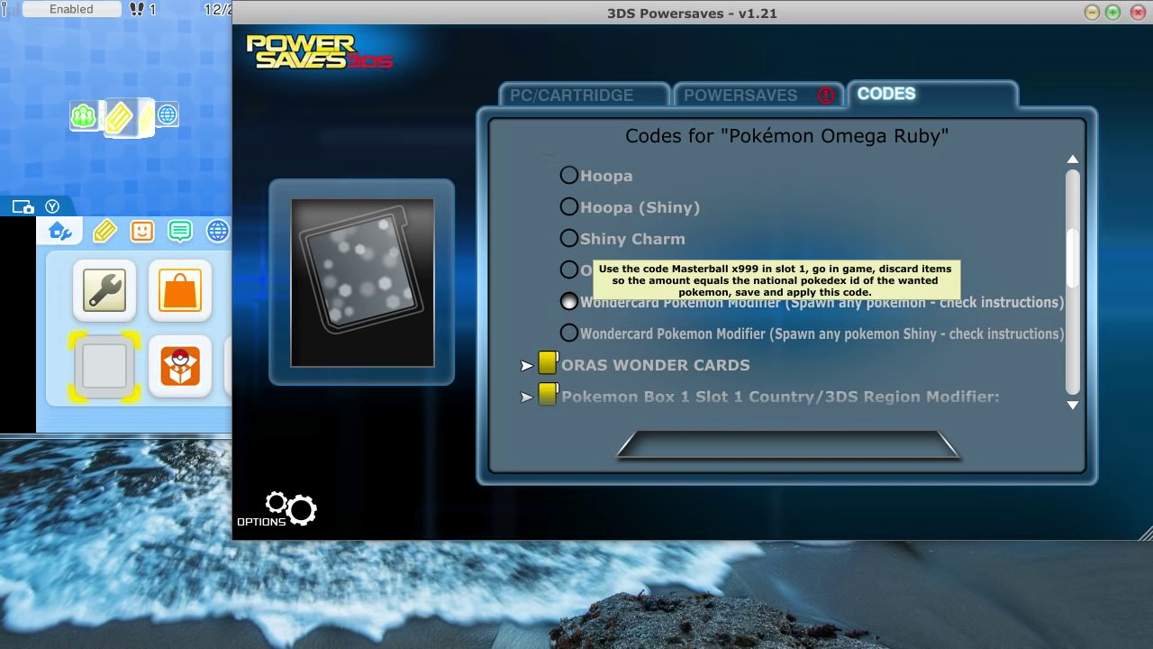
{"action": "left_click", "coordinate": [569, 333]}
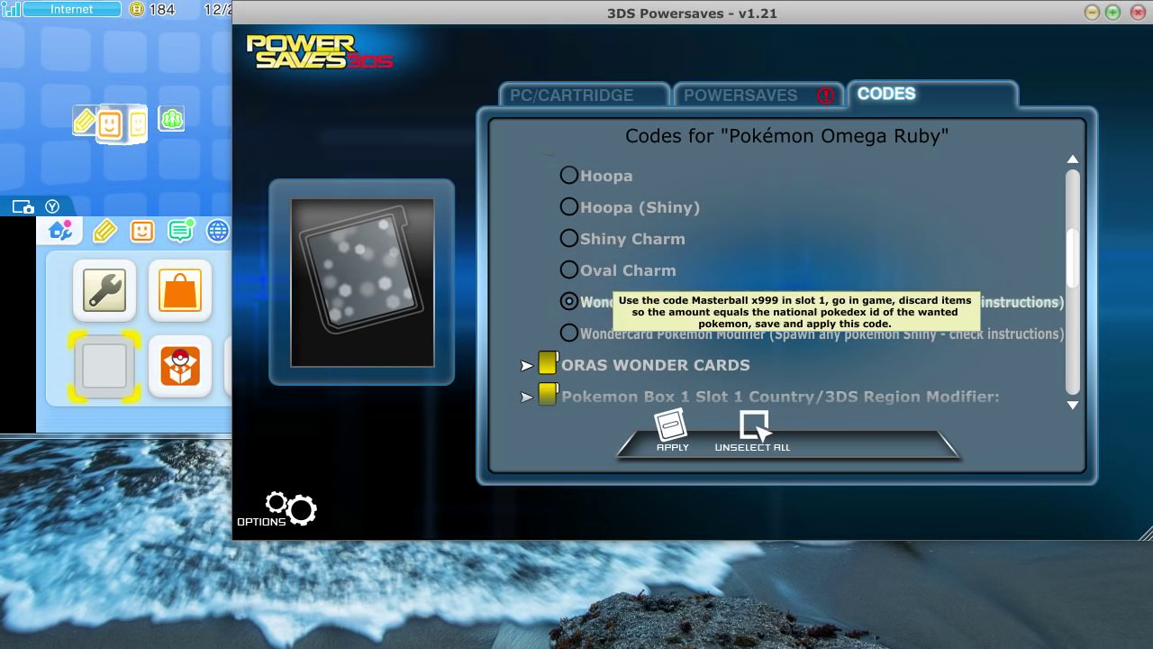
{"action": "left_click", "coordinate": [671, 425]}
{"action": "left_click", "coordinate": [602, 405]}
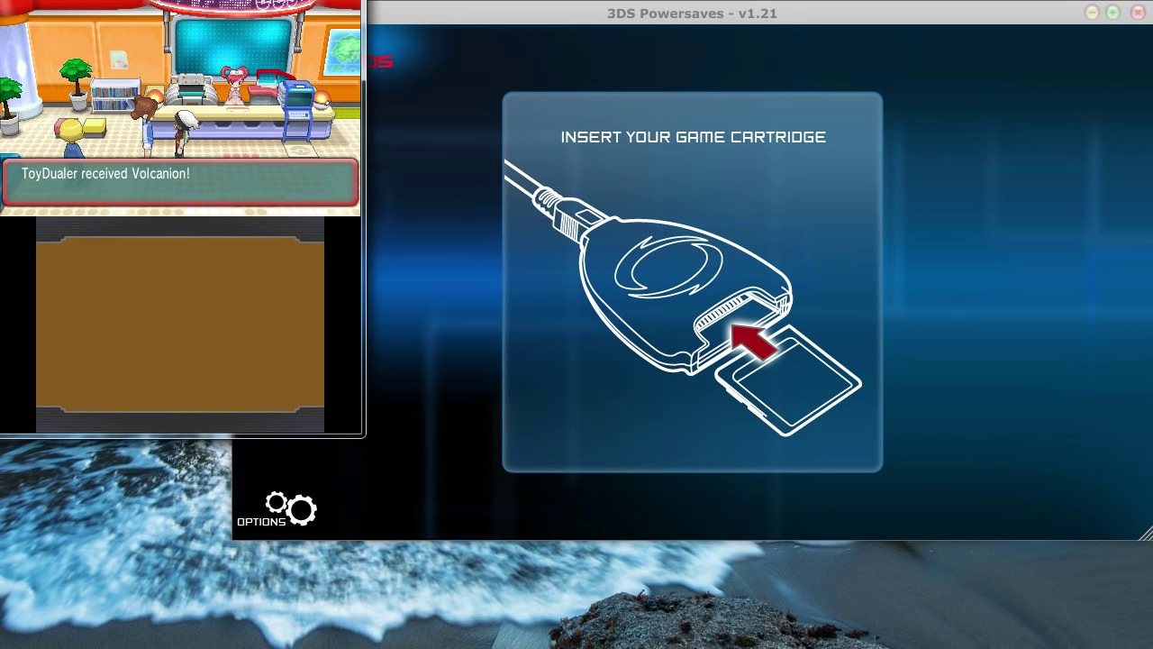
In Pokémon Omega Ruby, finish receiving Volcanion in the Pokémon Center and open its summary.
{"action": "key", "text": "a"}
{"action": "key", "text": "a"}
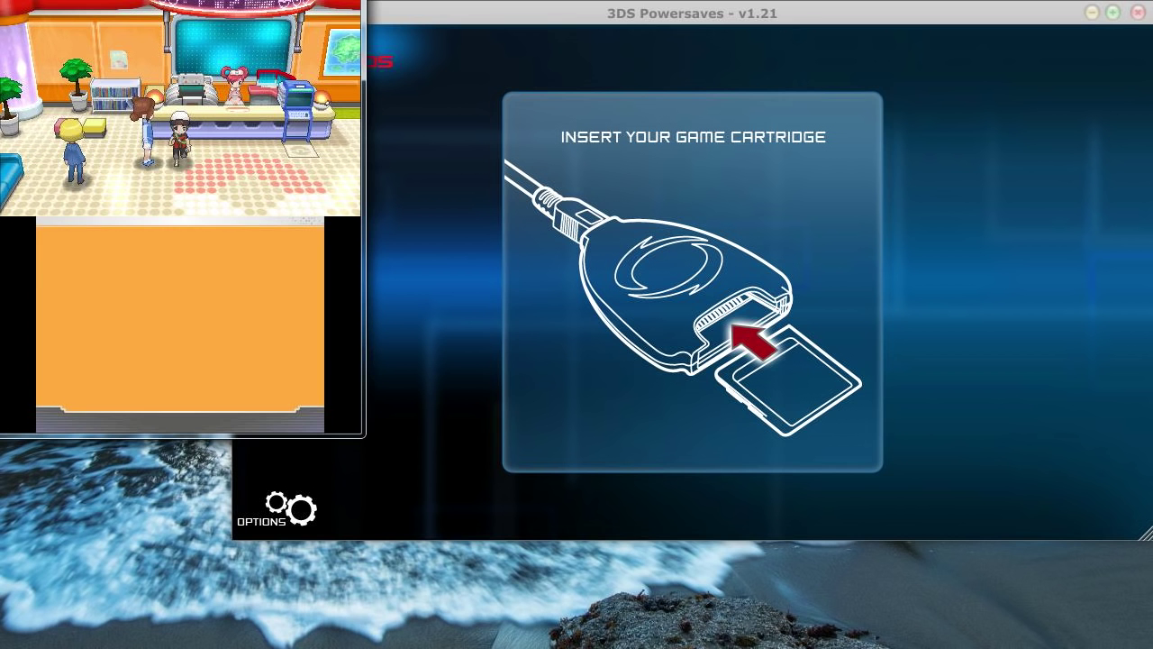
{"action": "key", "text": "z"}
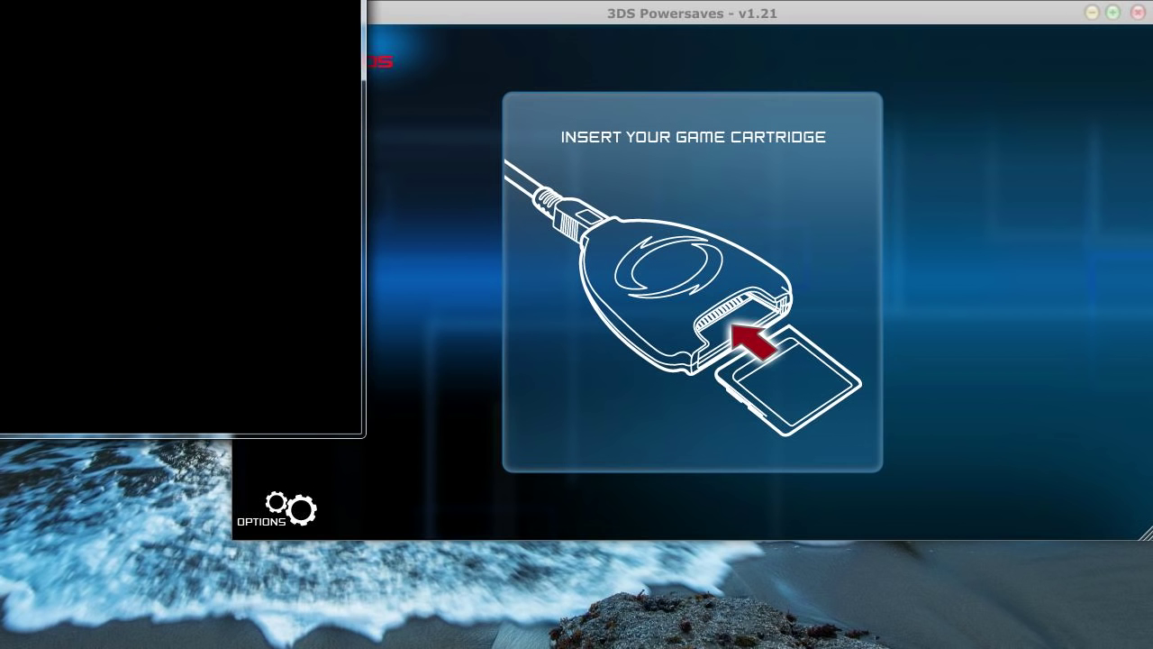
{"action": "key", "text": "a"}
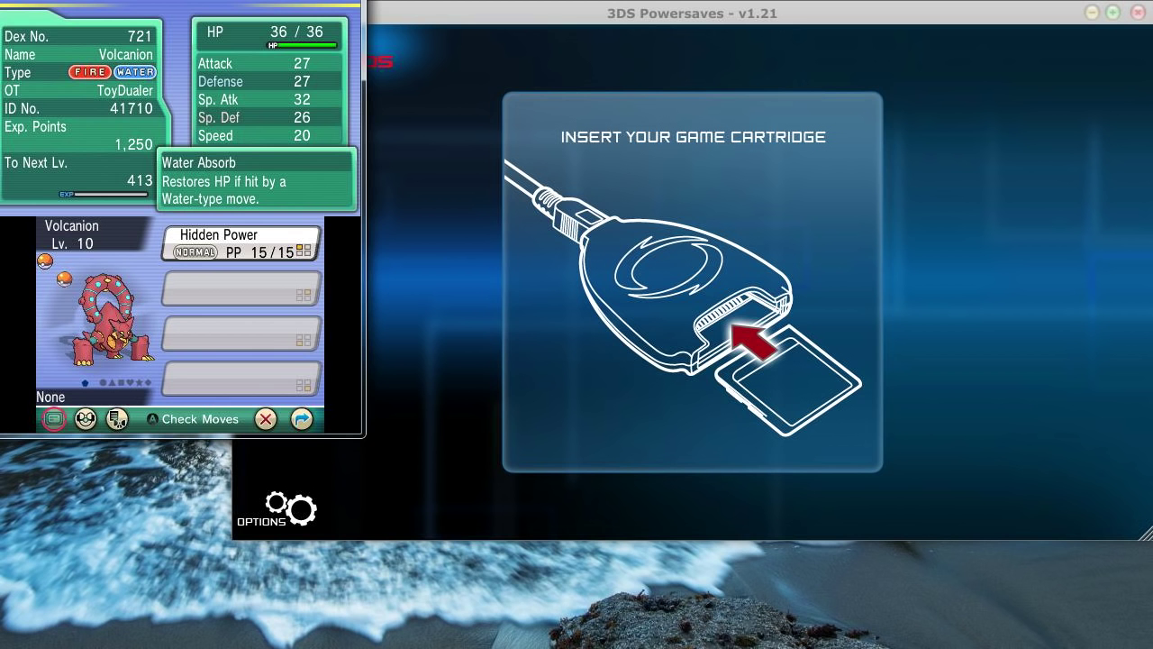
Examine Volcanion's Hidden Power move and its other summary details, leaving the party and the main menu when done.
{"action": "key", "text": "a"}
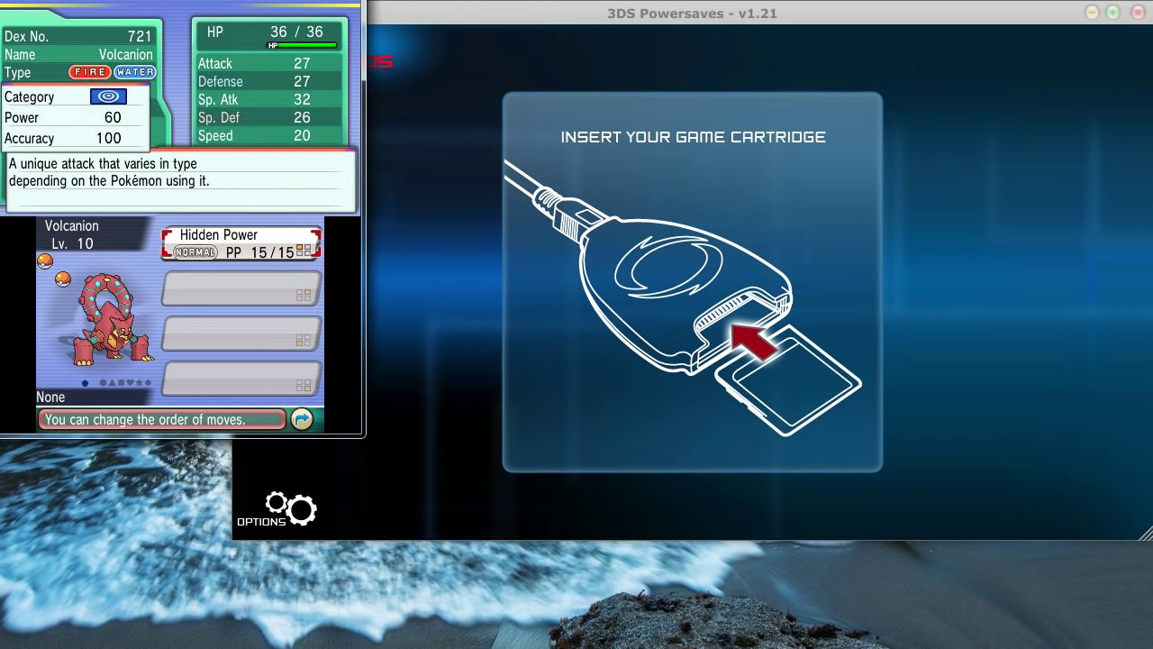
{"action": "key", "text": "b"}
{"action": "key", "text": "Right"}
{"action": "key", "text": "Right"}
{"action": "key", "text": "Left"}
{"action": "key", "text": "Left"}
{"action": "key", "text": "b"}
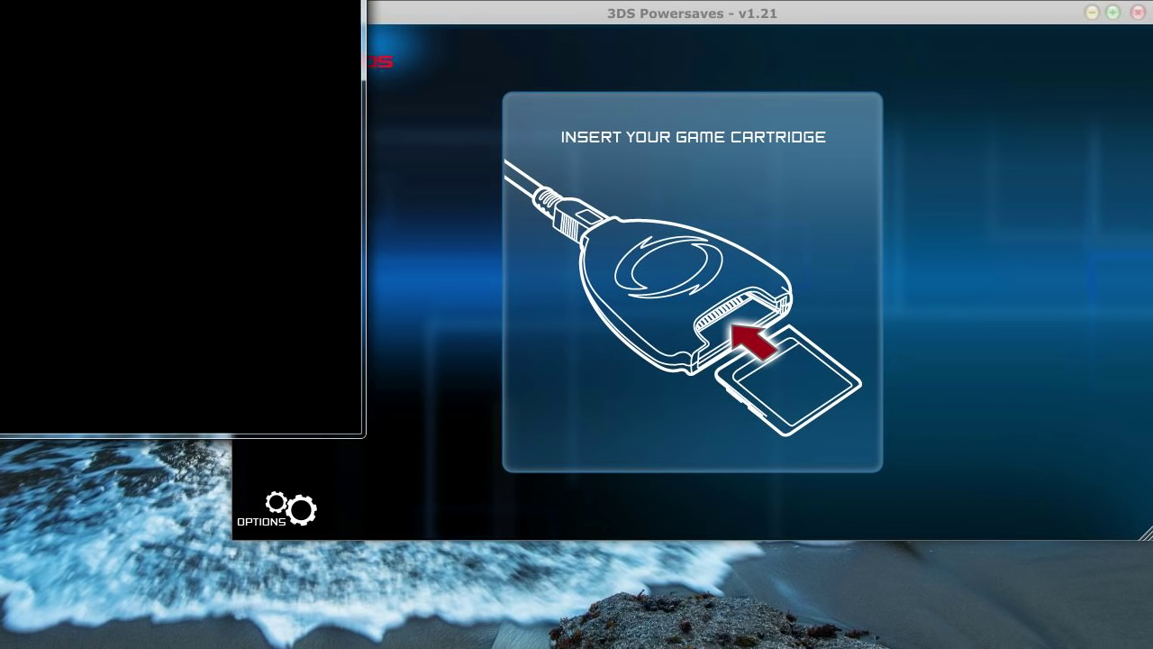
{"action": "key", "text": "b"}
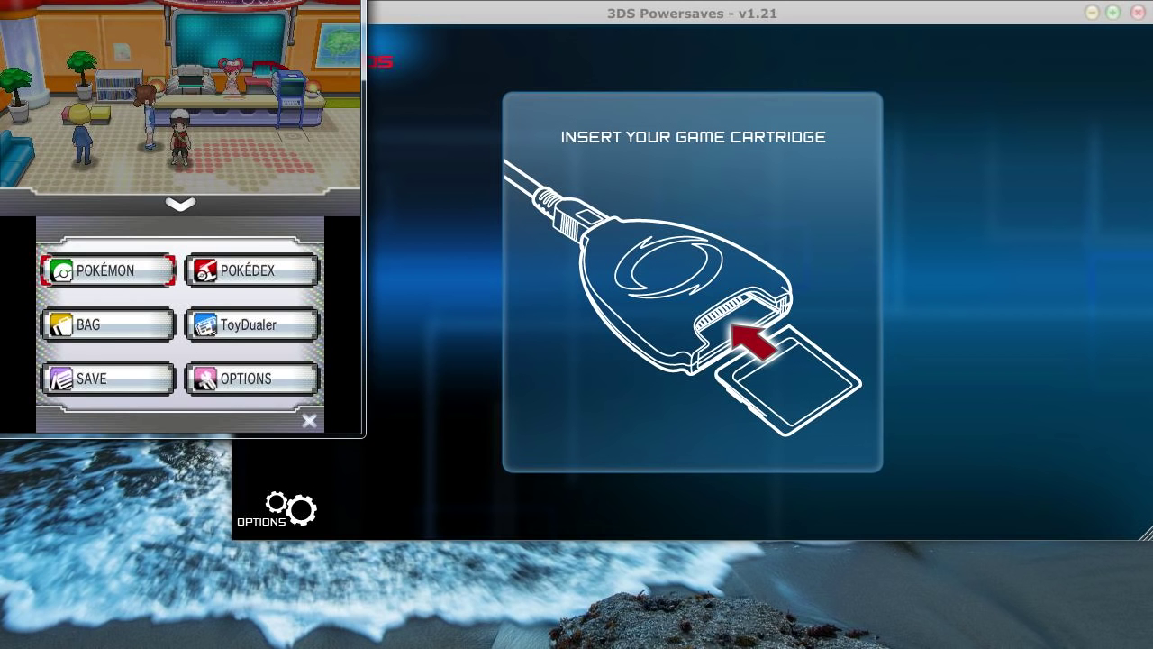
{"action": "key", "text": "b"}
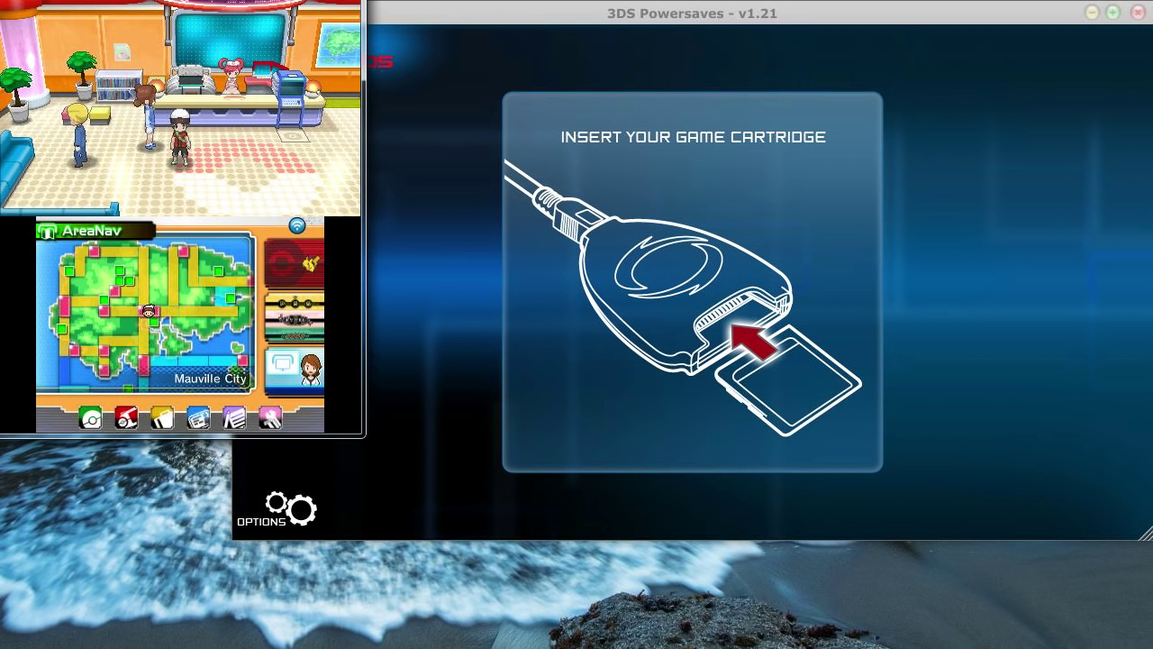
Walk the character over to the Pokémon Center counter, facing the attendant.
{"action": "key", "text": "Right"}
{"action": "key", "text": "Down"}
{"action": "key", "text": "Up"}
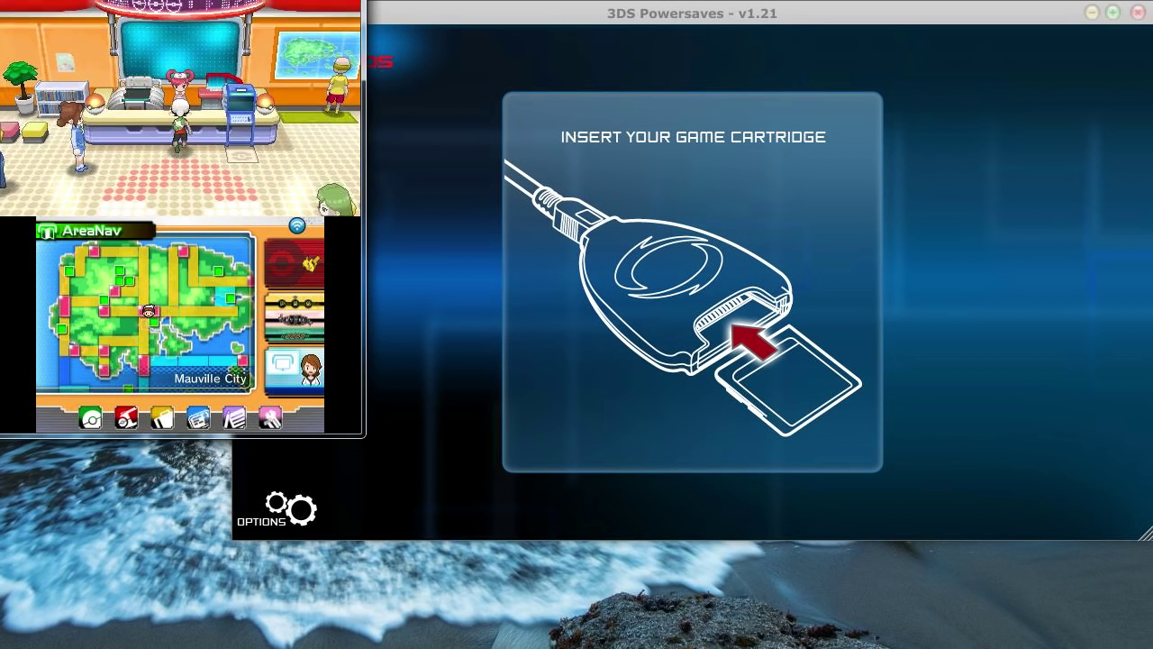